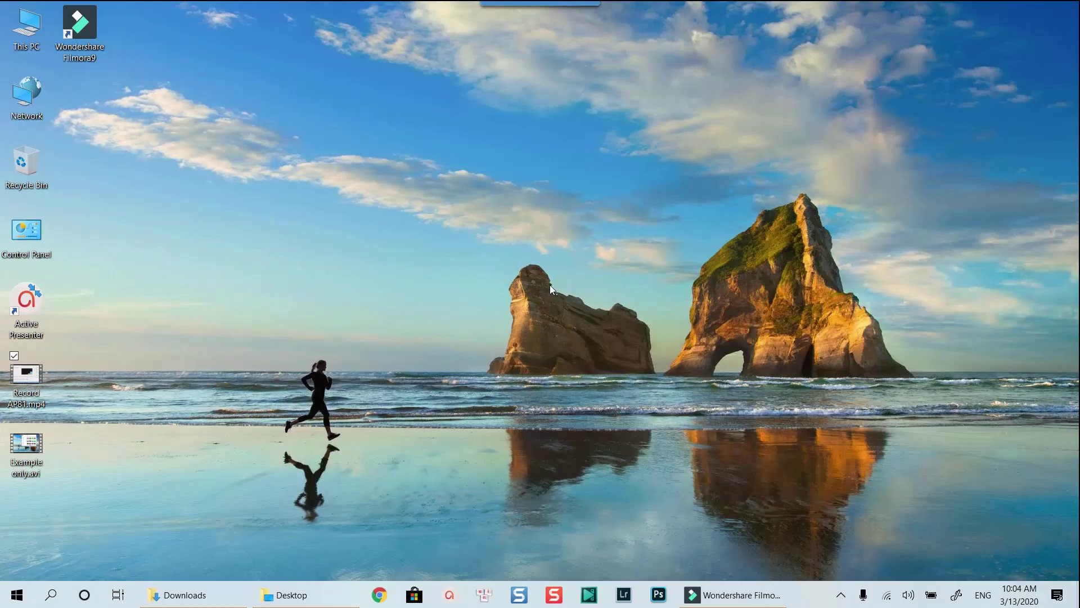
Step: Launch ActivePresenter and open the recent project 'adding logo on video.approj'
{"action": "double_click", "coordinate": [33, 312]}
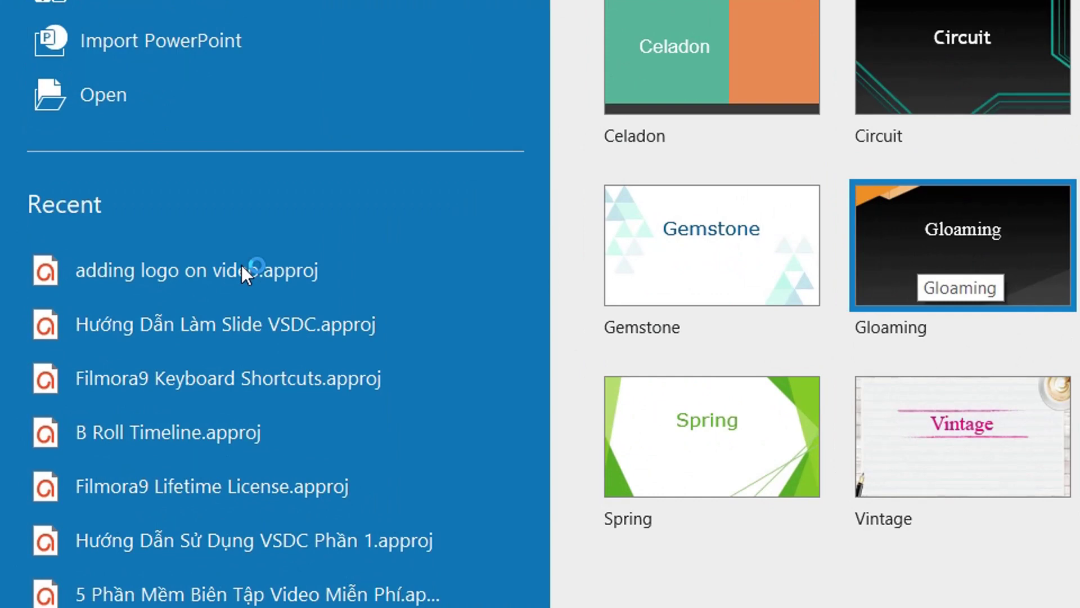
{"action": "left_click", "coordinate": [208, 265]}
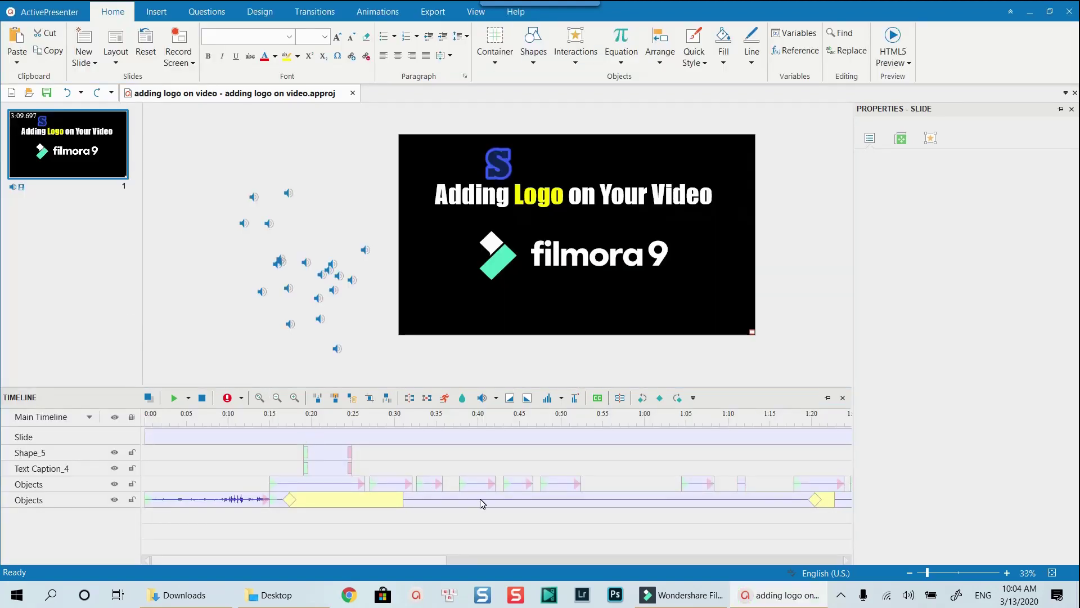
Step: Place the playhead at 0:19.559 and select the Shape_5 and Text Caption_4 timeline items
{"action": "scroll", "coordinate": [465, 511], "scroll_direction": "down", "scroll_amount": 3, "text": "ctrl"}
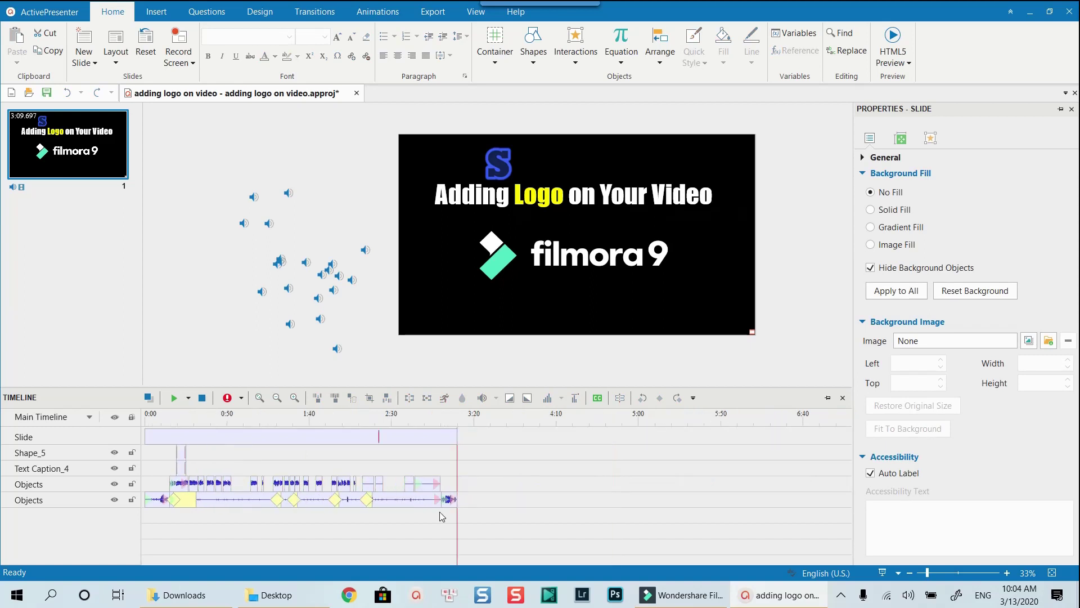
{"action": "left_click", "coordinate": [319, 501]}
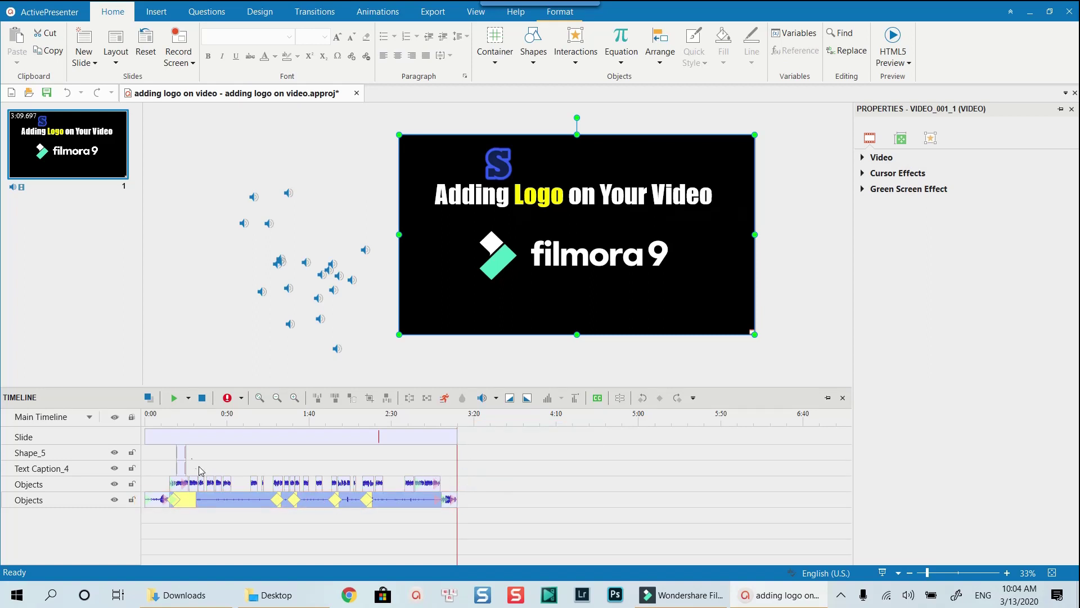
{"action": "left_click", "coordinate": [180, 417]}
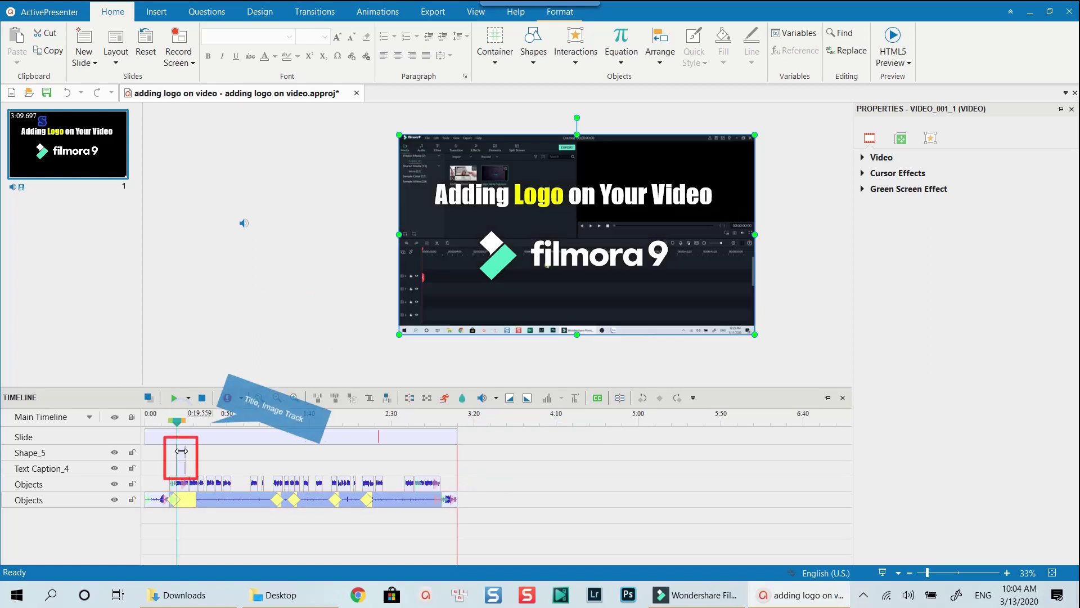
{"action": "left_click", "coordinate": [181, 451]}
{"action": "left_click", "coordinate": [180, 466]}
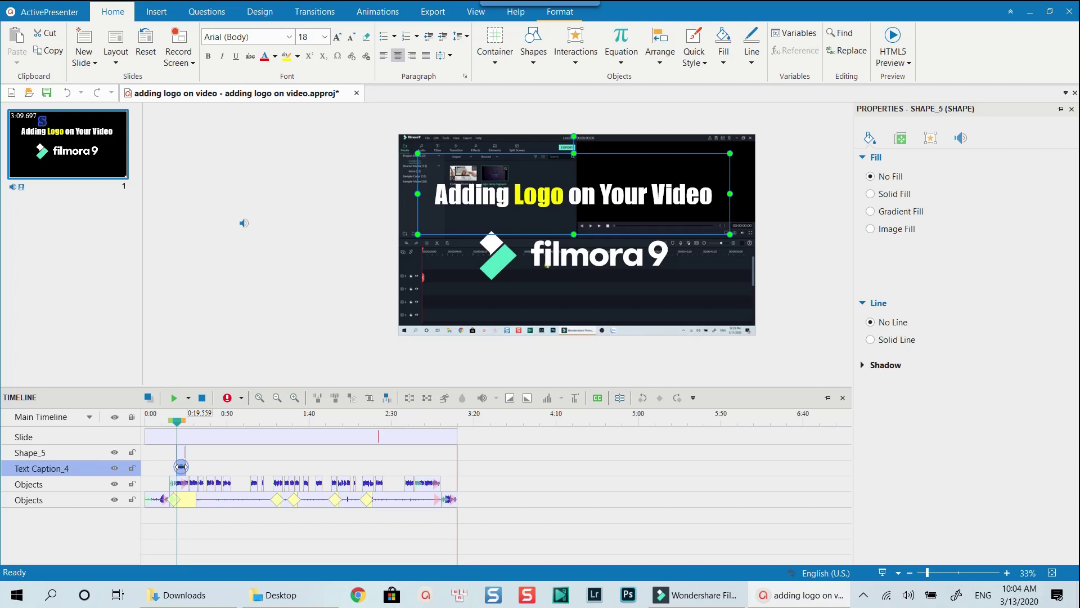
{"action": "left_click", "coordinate": [181, 466]}
{"action": "scroll", "coordinate": [294, 487], "scroll_direction": "up", "scroll_amount": 3}
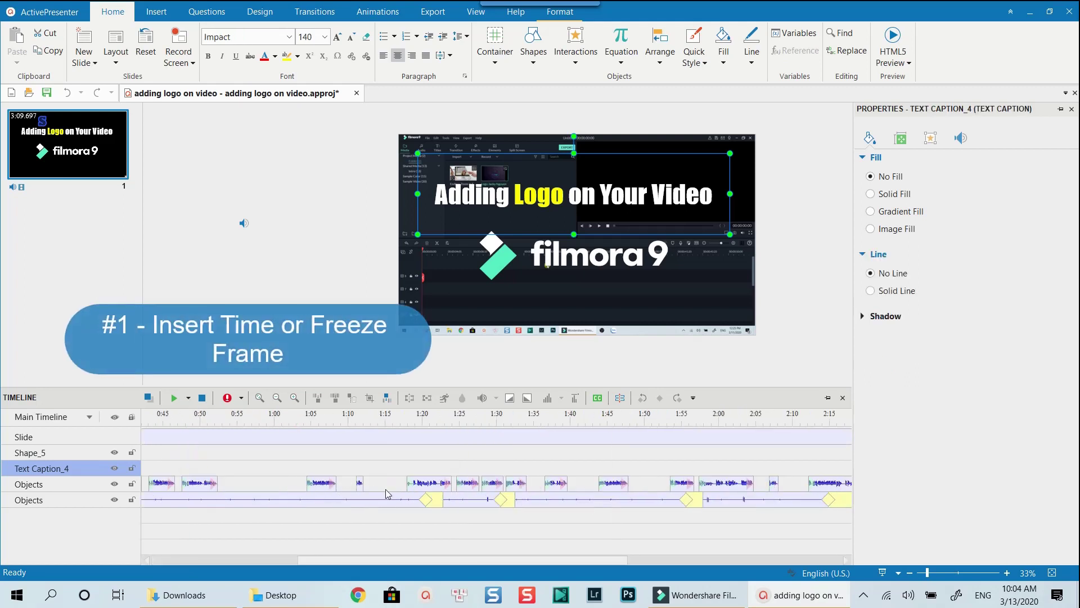
Step: Select the recording clip, zoom the timeline out, and set the playhead to 0:45.790
{"action": "scroll", "coordinate": [387, 494], "scroll_direction": "down", "scroll_amount": 3}
{"action": "left_click", "coordinate": [398, 499]}
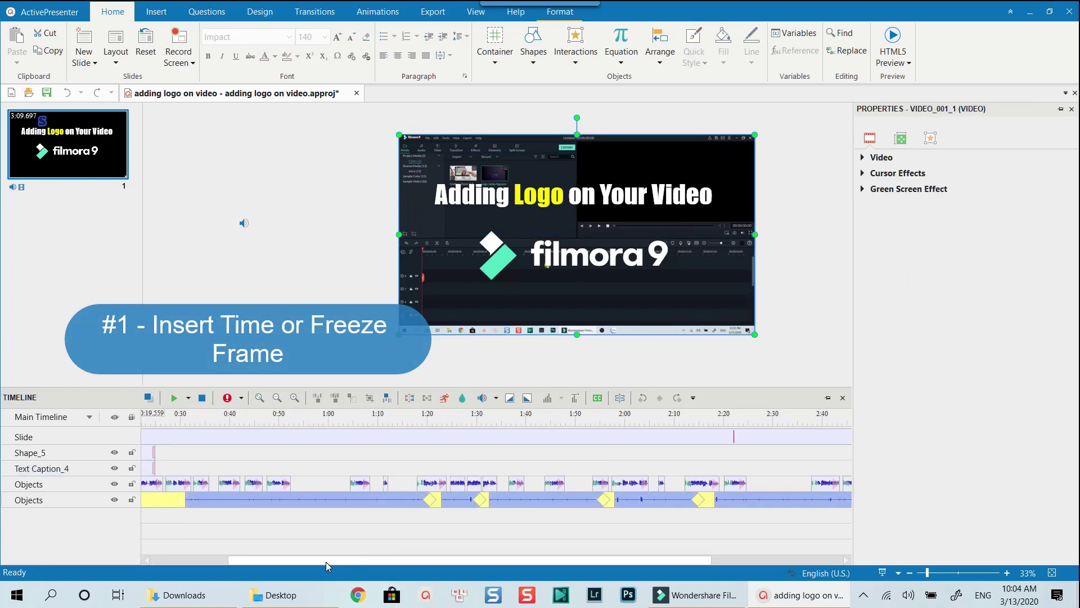
{"action": "left_click_drag", "start_coordinate": [326, 565], "coordinate": [201, 565]}
{"action": "scroll", "coordinate": [235, 488], "scroll_direction": "up", "scroll_amount": 3}
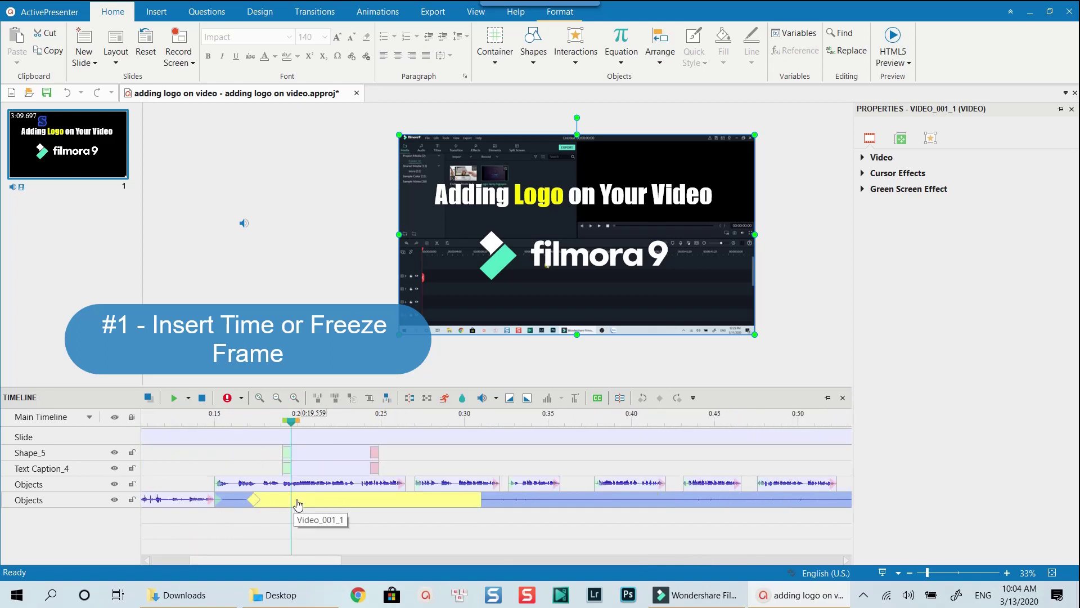
{"action": "scroll", "coordinate": [428, 505], "scroll_direction": "down", "scroll_amount": 4}
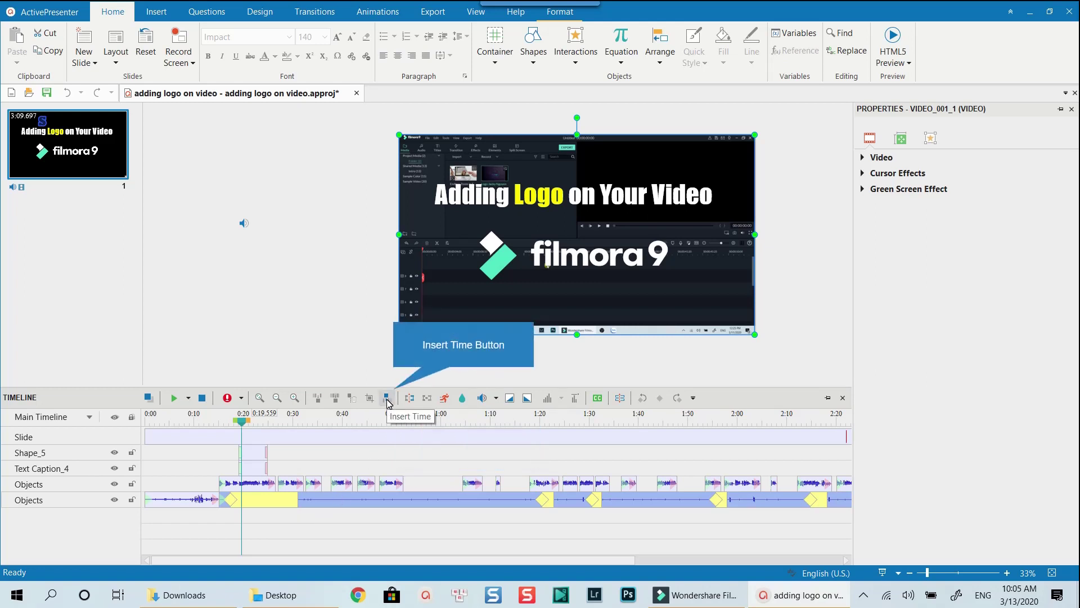
{"action": "left_click", "coordinate": [371, 421]}
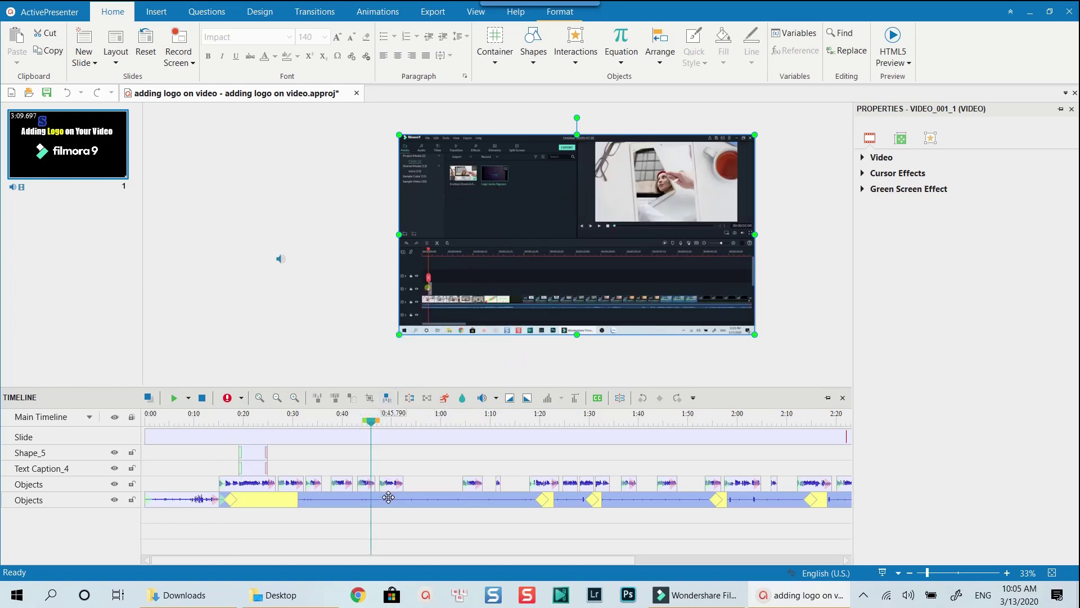
{"action": "left_click", "coordinate": [387, 398]}
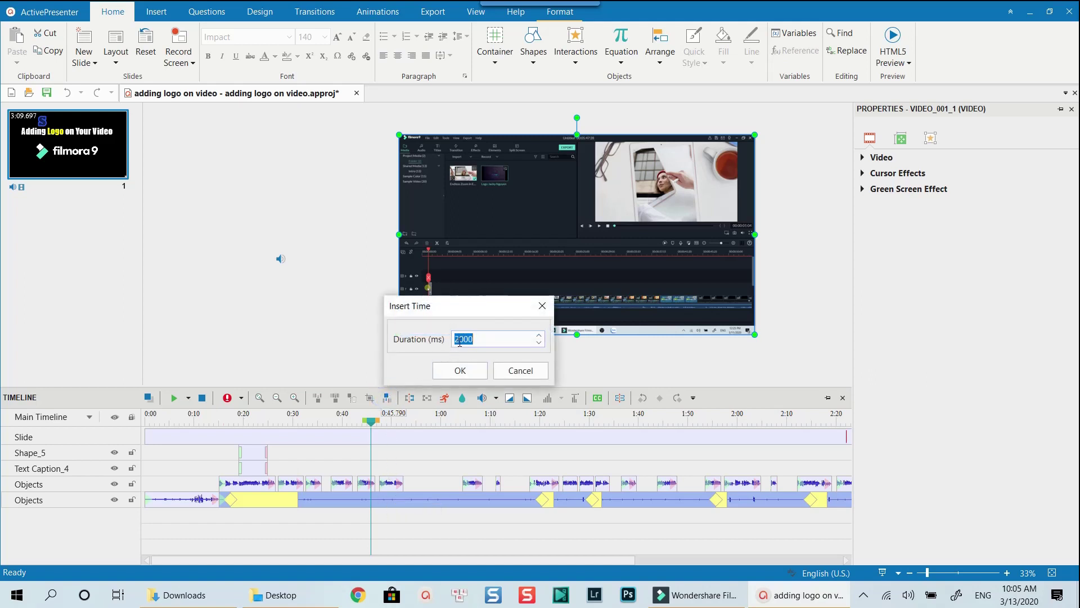
{"action": "left_click_drag", "start_coordinate": [459, 342], "coordinate": [452, 344]}
{"action": "type", "text": "10"}
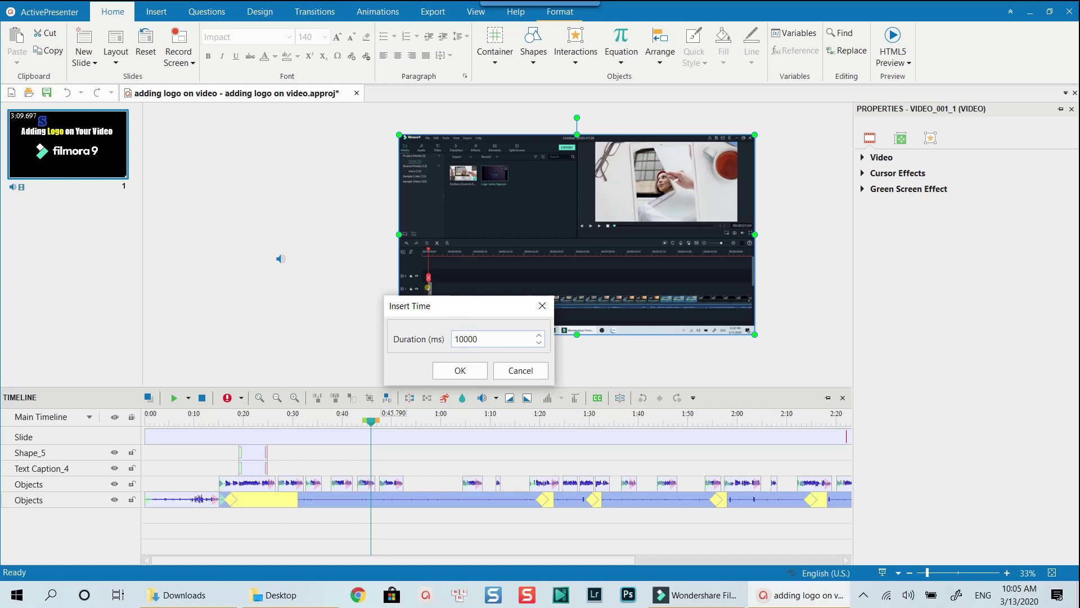
{"action": "left_click", "coordinate": [460, 370]}
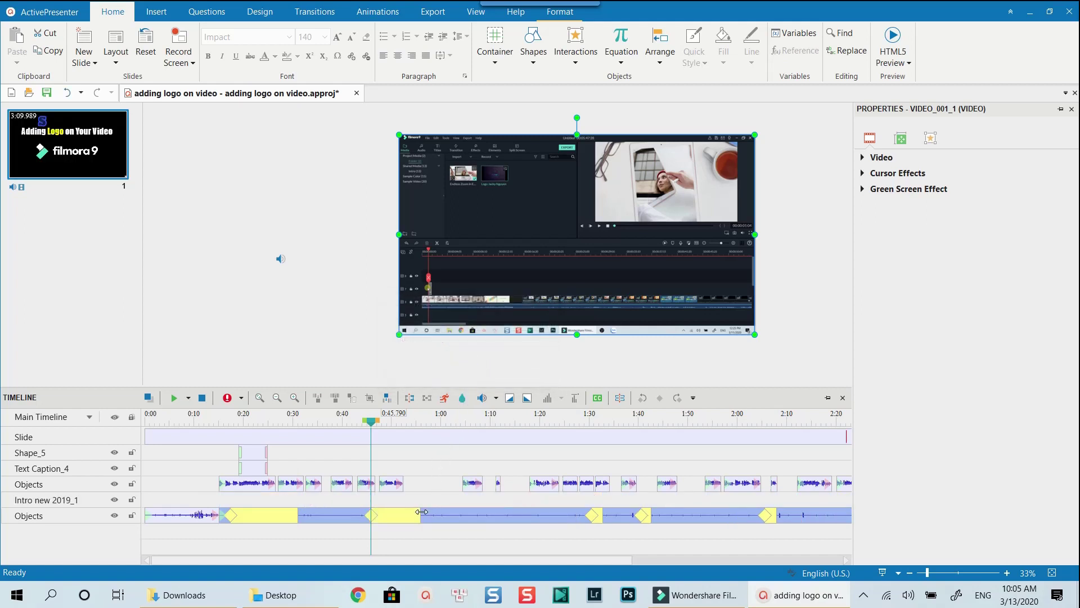
{"action": "left_click_drag", "start_coordinate": [433, 516], "coordinate": [441, 515]}
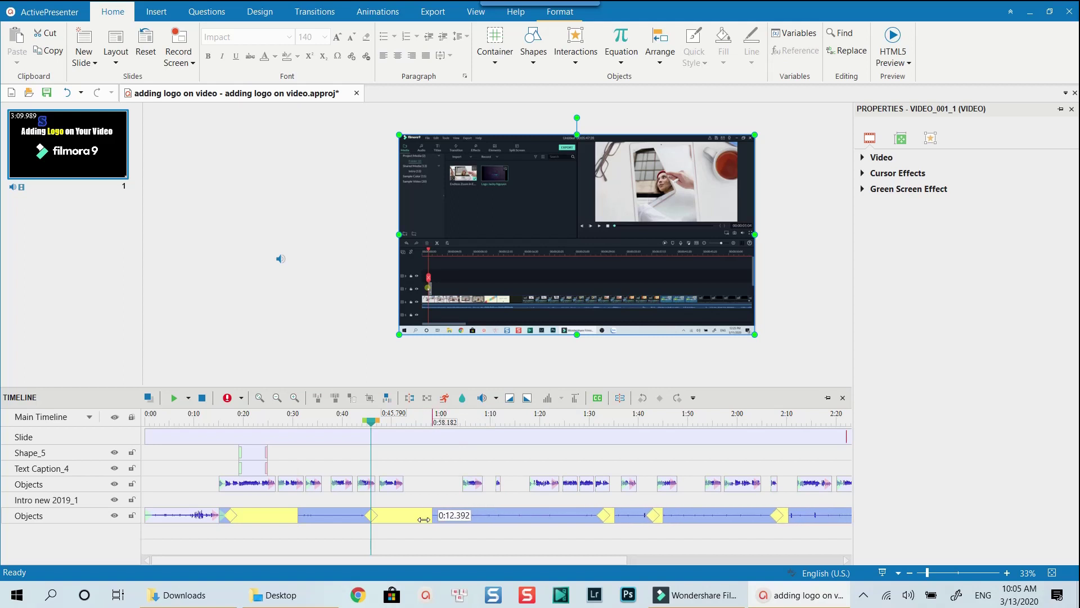
{"action": "mouse_move", "coordinate": [374, 523]}
{"action": "left_mouse_down"}
{"action": "mouse_move", "coordinate": [340, 522]}
{"action": "mouse_move", "coordinate": [438, 523]}
{"action": "mouse_move", "coordinate": [378, 523]}
{"action": "left_mouse_up"}
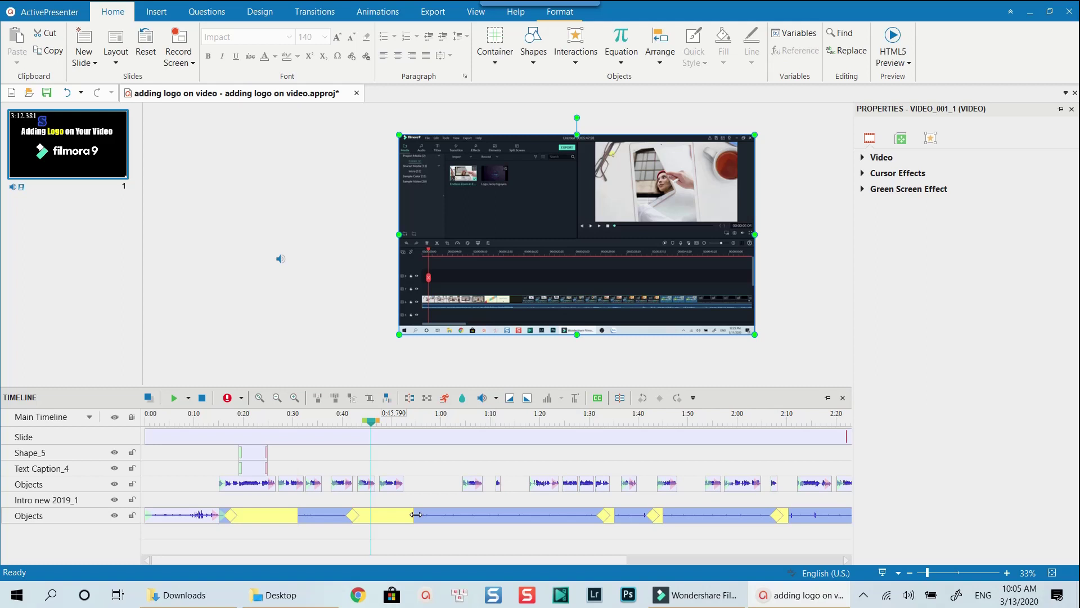
{"action": "left_click_drag", "start_coordinate": [414, 515], "coordinate": [350, 516]}
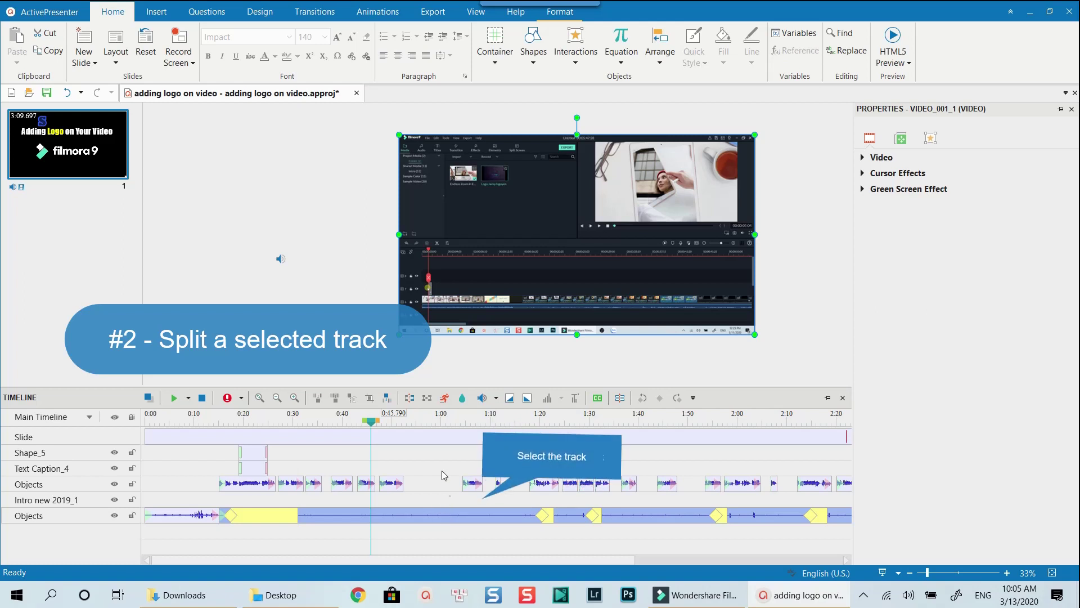
{"action": "left_click", "coordinate": [410, 399]}
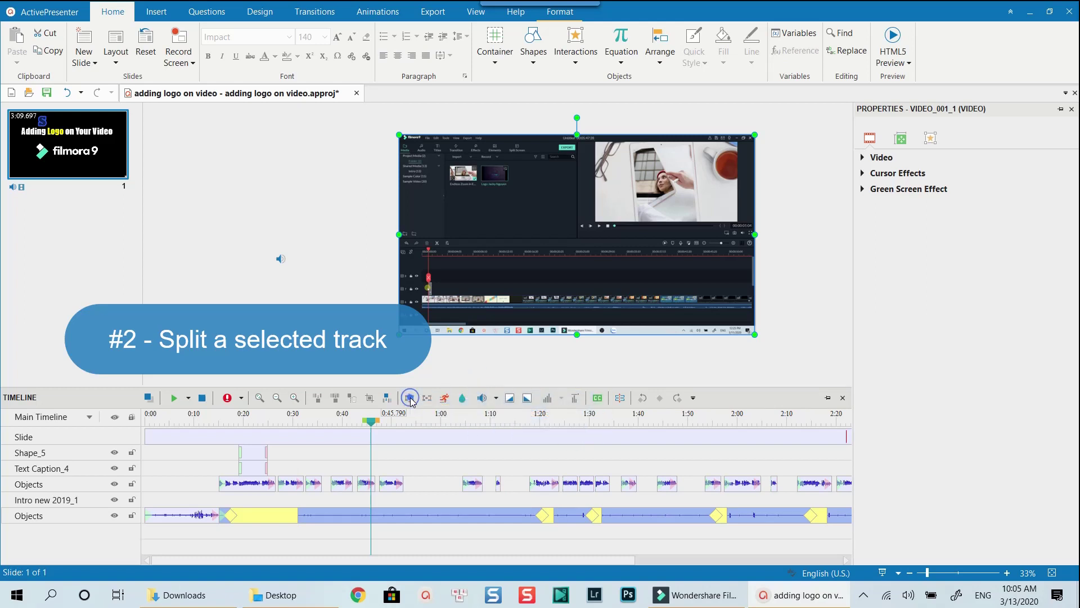
{"action": "left_click", "coordinate": [381, 511]}
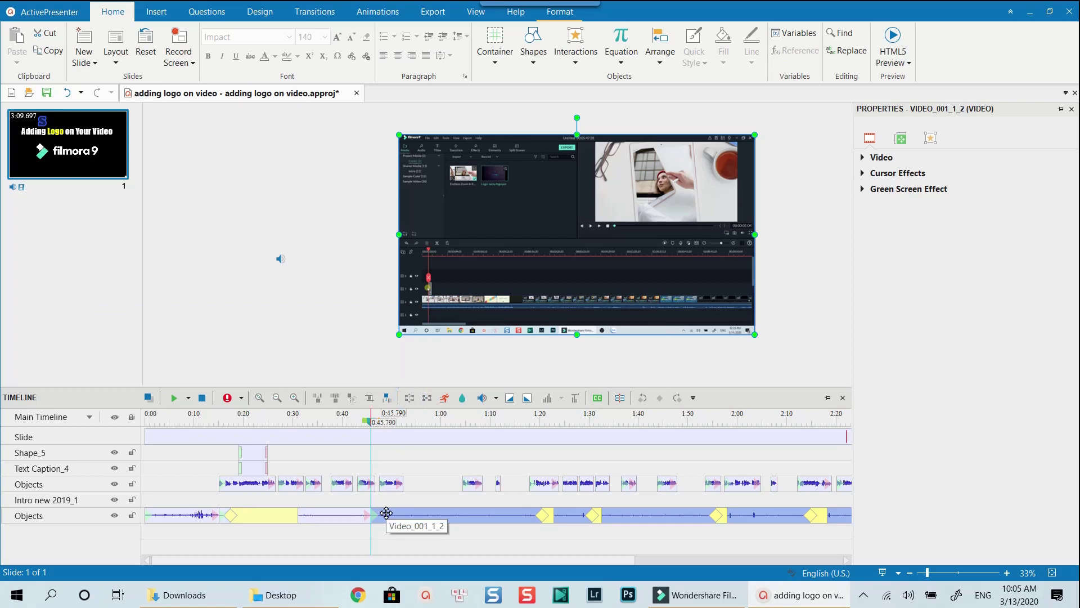
{"action": "mouse_move", "coordinate": [386, 512]}
{"action": "left_mouse_down"}
{"action": "mouse_move", "coordinate": [526, 512]}
{"action": "mouse_move", "coordinate": [386, 522]}
{"action": "left_mouse_up"}
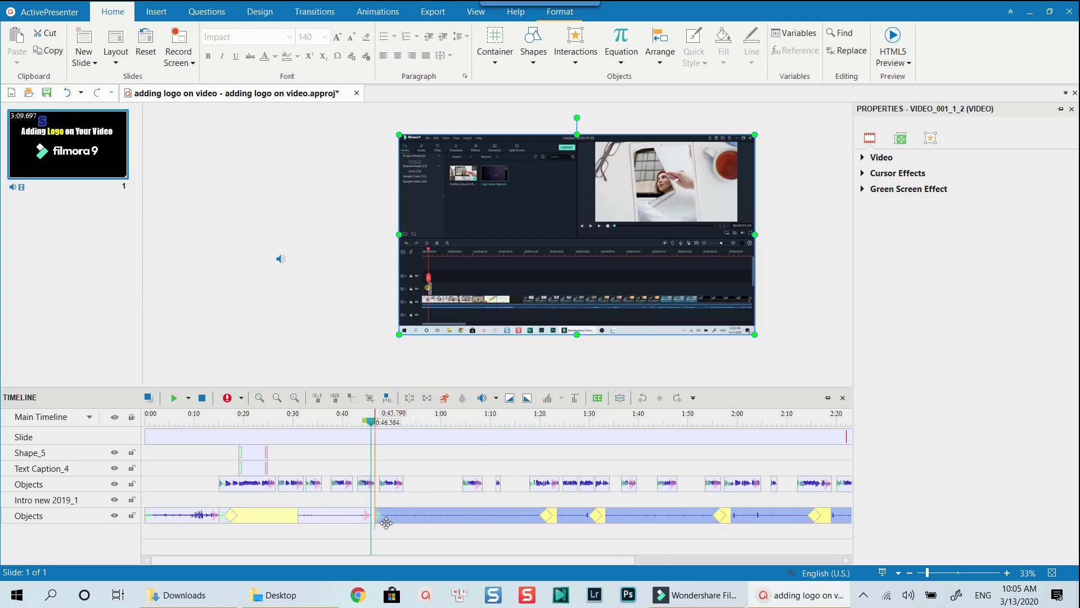
{"action": "key", "text": "ctrl+z"}
{"action": "left_click", "coordinate": [397, 539]}
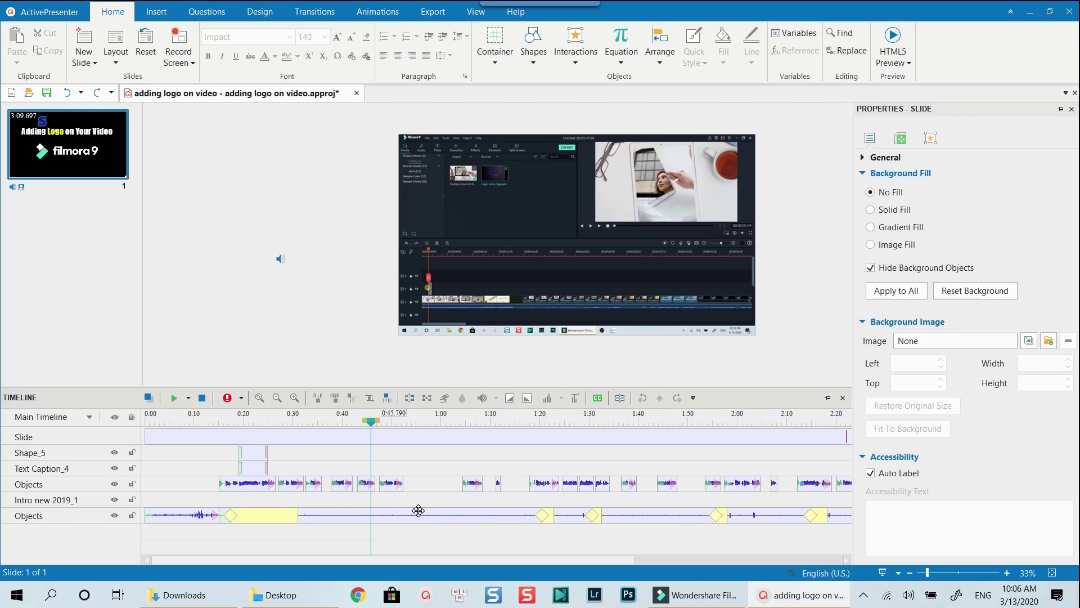
{"action": "left_click", "coordinate": [372, 512]}
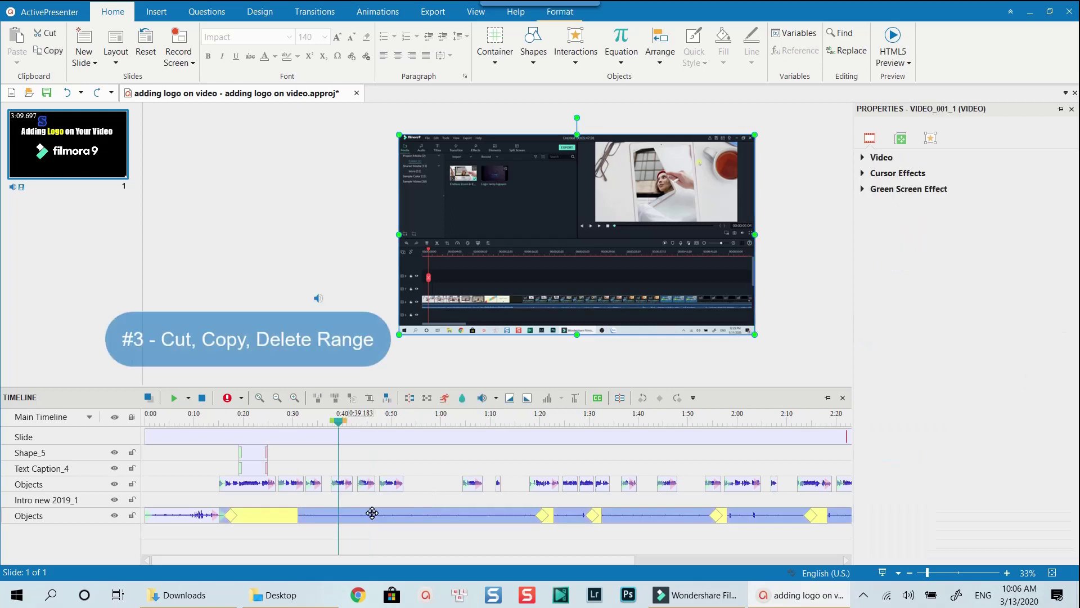
Step: Mark a time range from 0:35.723 to 1:00.483 on the timeline ruler
{"action": "left_click", "coordinate": [348, 420]}
{"action": "left_click_drag", "start_coordinate": [347, 420], "coordinate": [379, 426]}
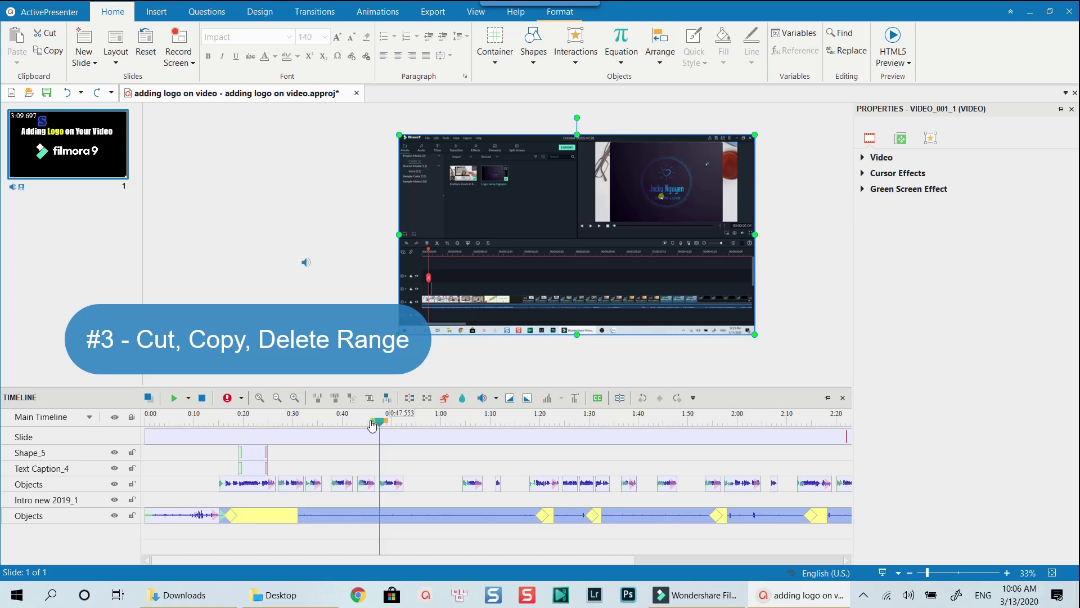
{"action": "left_click_drag", "start_coordinate": [375, 423], "coordinate": [319, 427]}
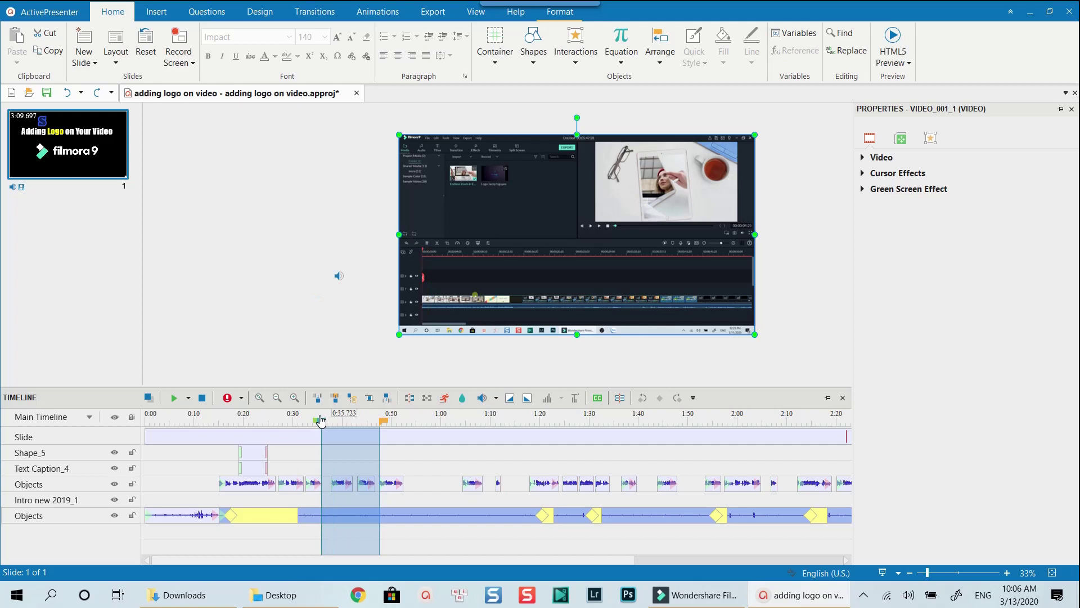
{"action": "left_click", "coordinate": [383, 422]}
{"action": "left_click_drag", "start_coordinate": [389, 424], "coordinate": [447, 436]}
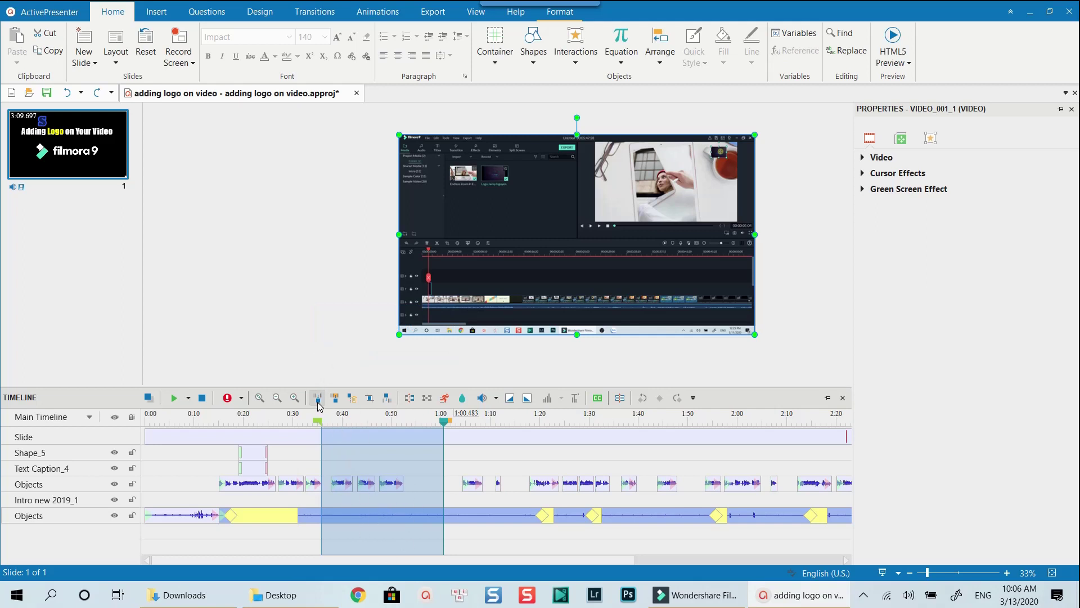
Step: Cut the 0:35–1:00 range, paste it at 1:05.154 and 1:20, then remove the pasted copies
{"action": "key", "text": "ctrl+shift+x"}
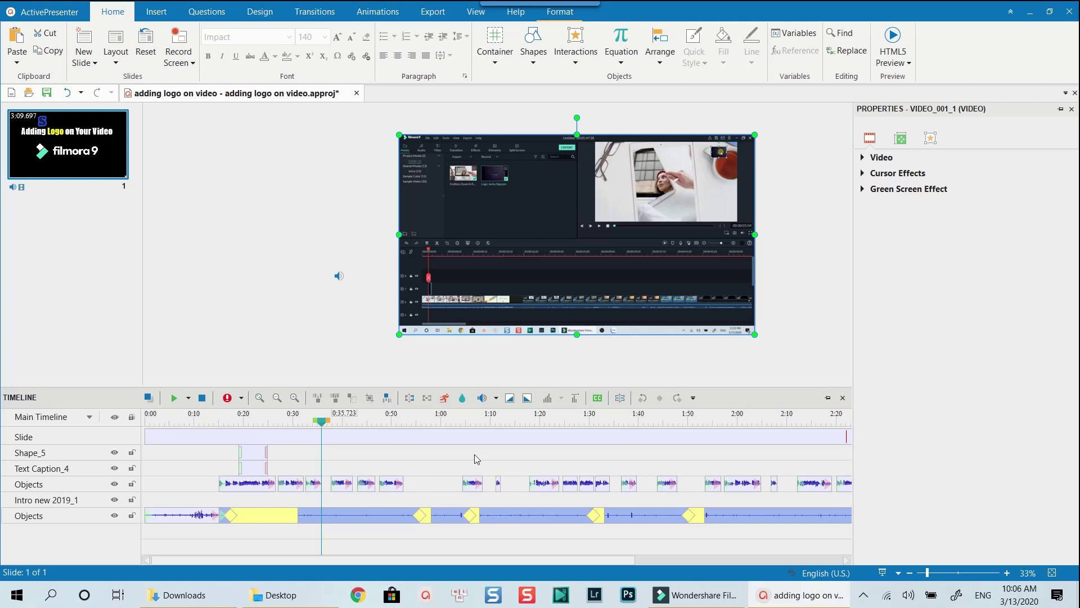
{"action": "left_click", "coordinate": [467, 422]}
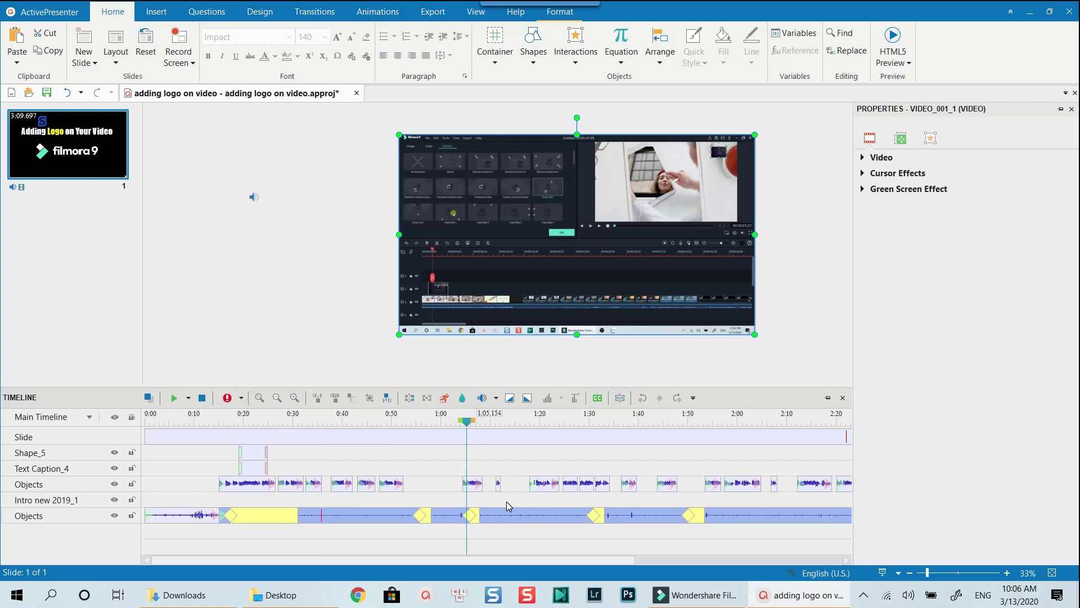
{"action": "key", "text": "ctrl+v"}
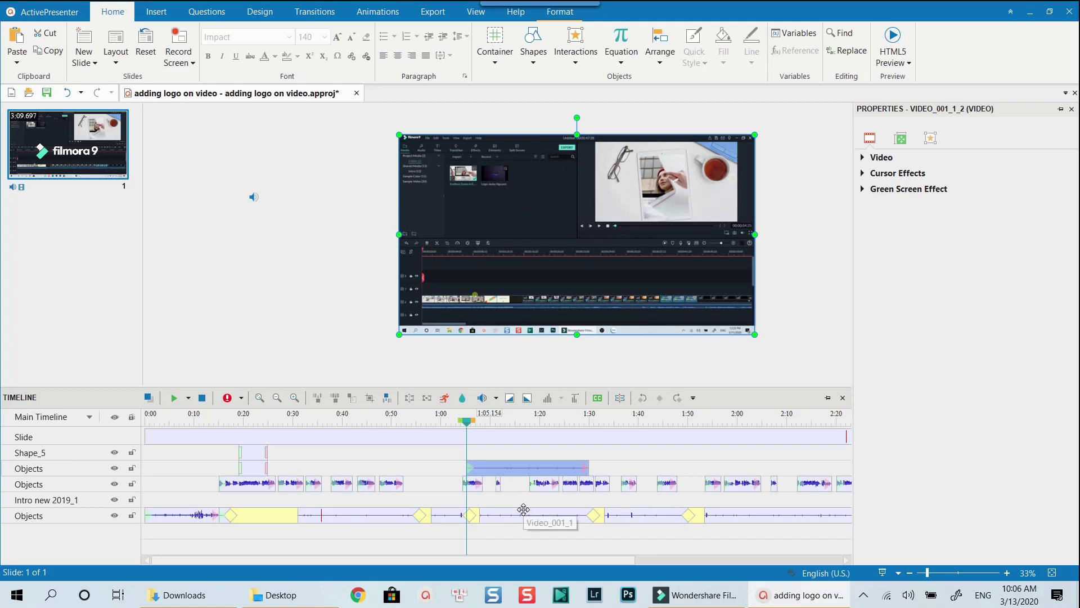
{"action": "key", "text": "ctrl+z"}
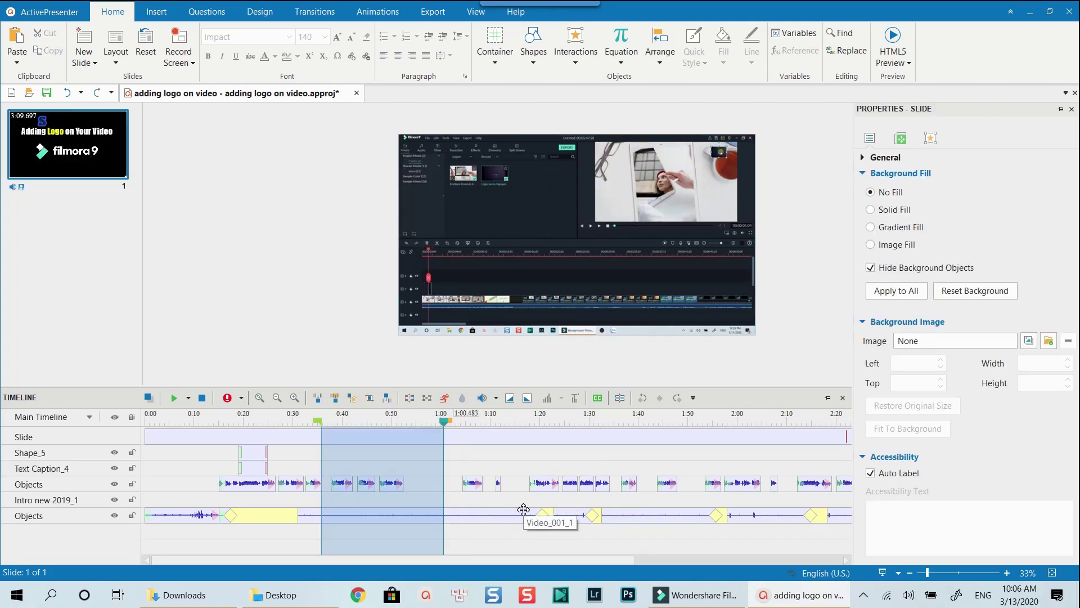
{"action": "left_click", "coordinate": [390, 513]}
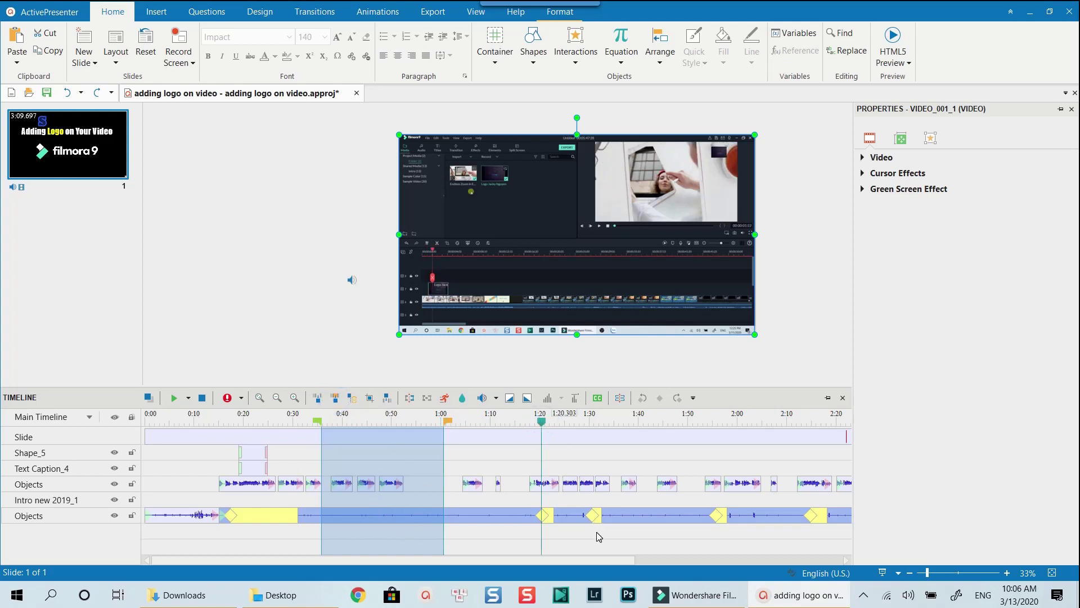
{"action": "key", "text": "ctrl+v"}
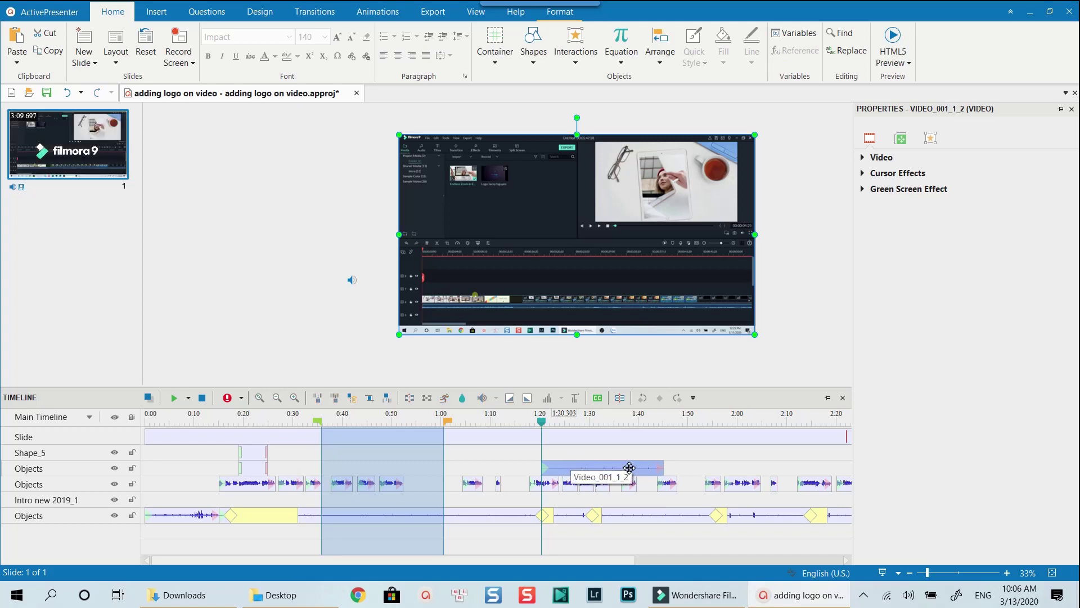
{"action": "key", "text": "Delete"}
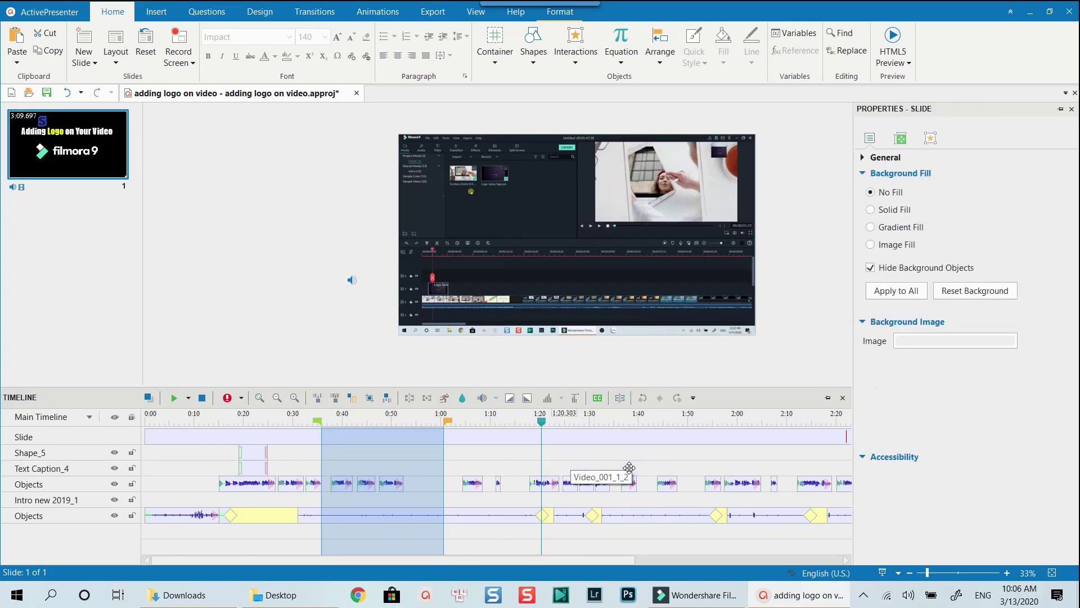
Step: Try Delete Range and Crop to Range on the 0:35–1:00 selection, undoing each
{"action": "left_click", "coordinate": [414, 513]}
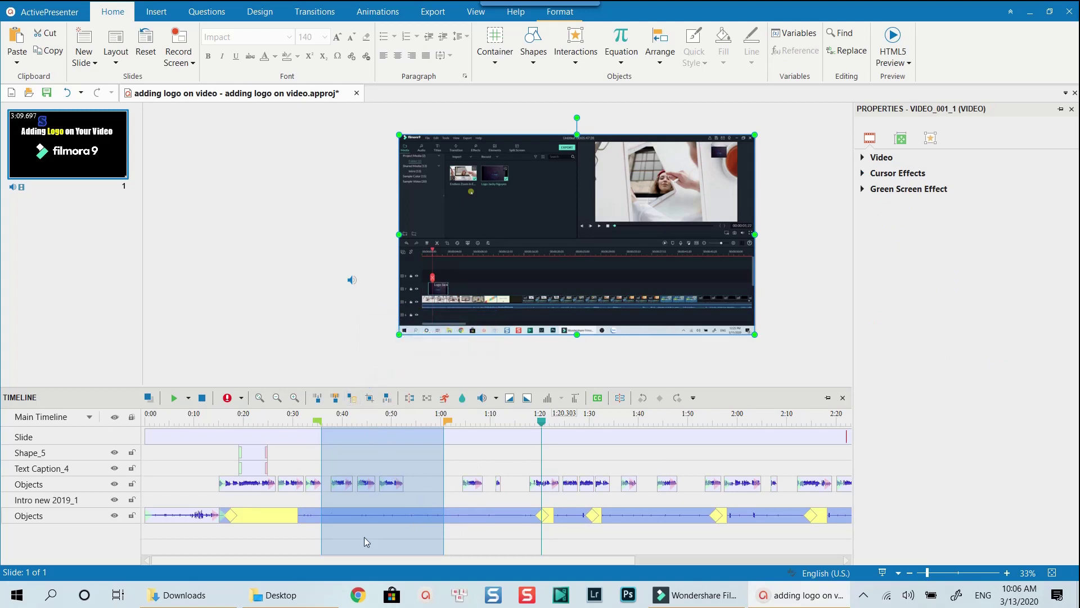
{"action": "left_click", "coordinate": [351, 397]}
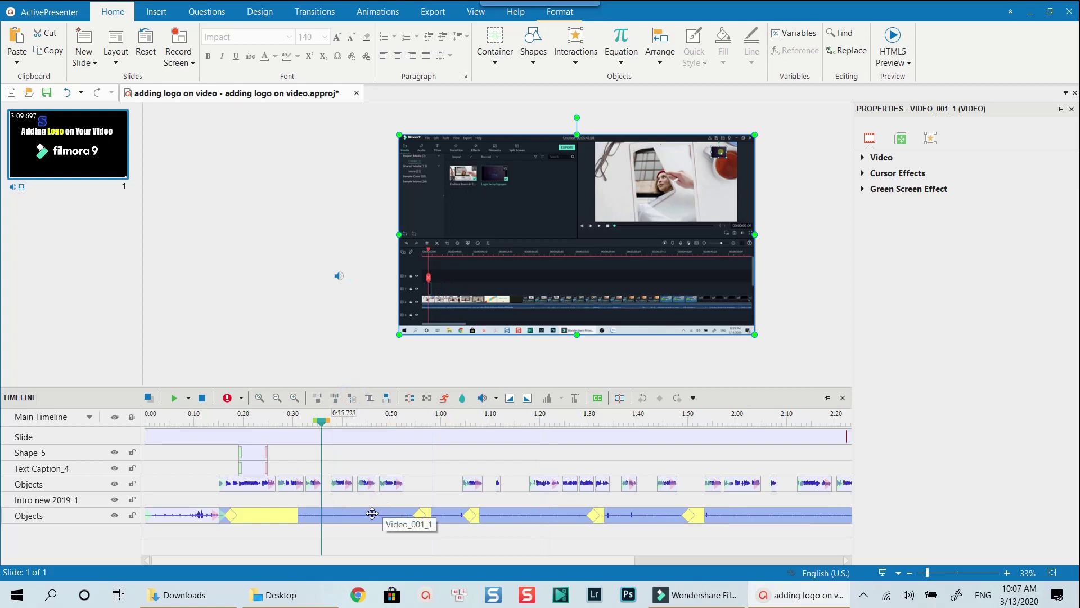
{"action": "key", "text": "ctrl+z"}
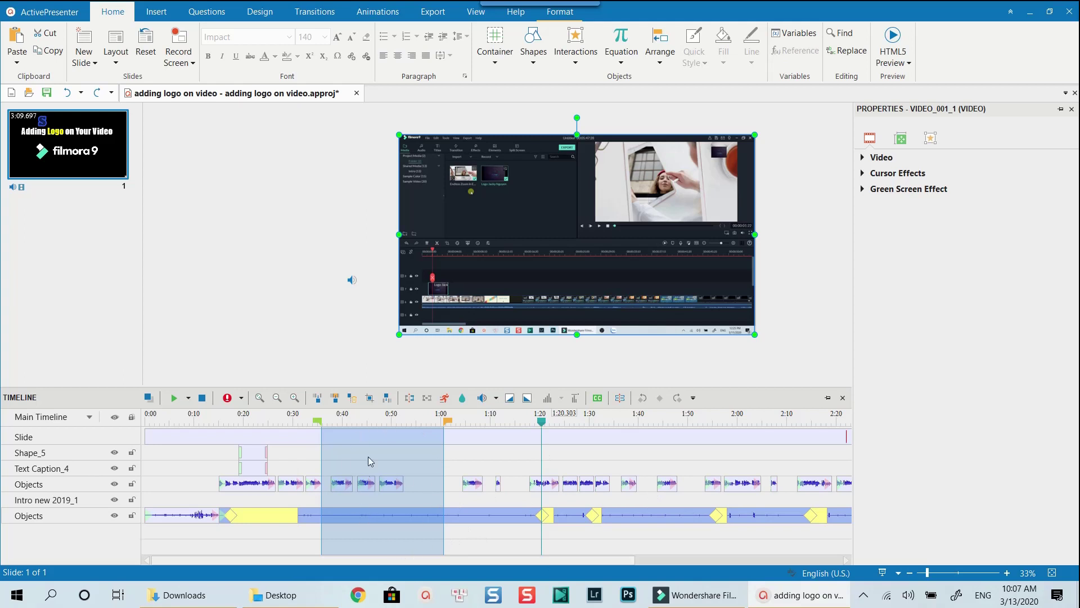
{"action": "left_click", "coordinate": [369, 398]}
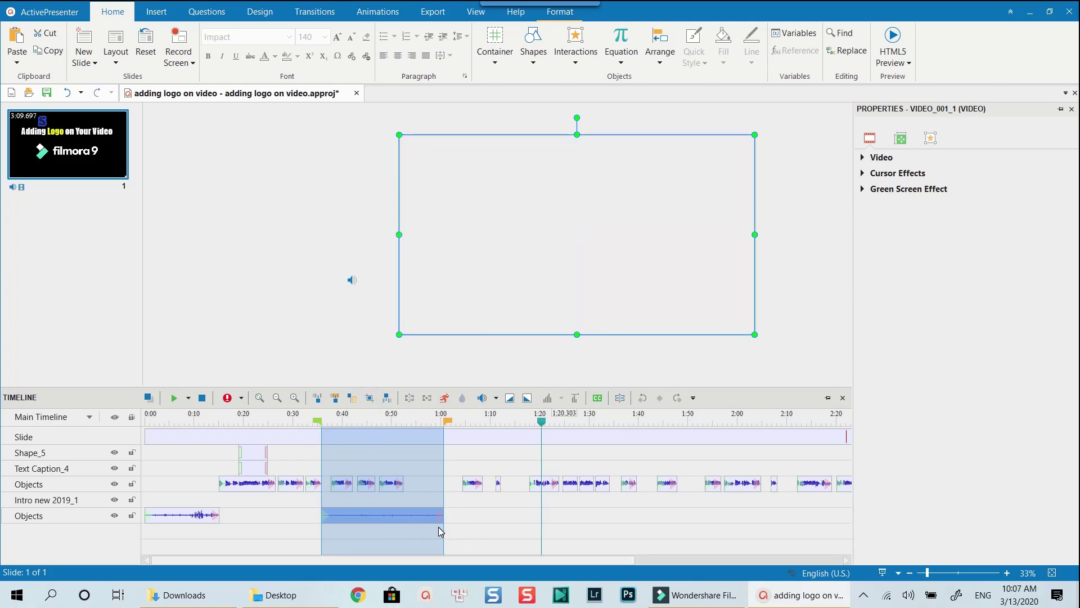
{"action": "key", "text": "ctrl+z"}
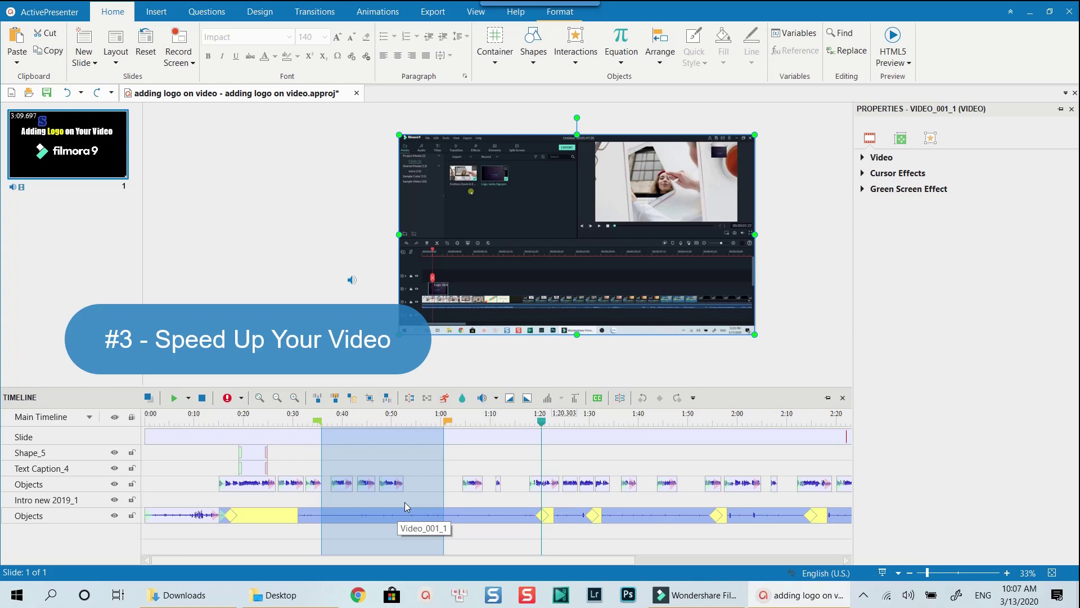
Step: Change the marked range's playback speed to 200%
{"action": "left_click", "coordinate": [448, 400]}
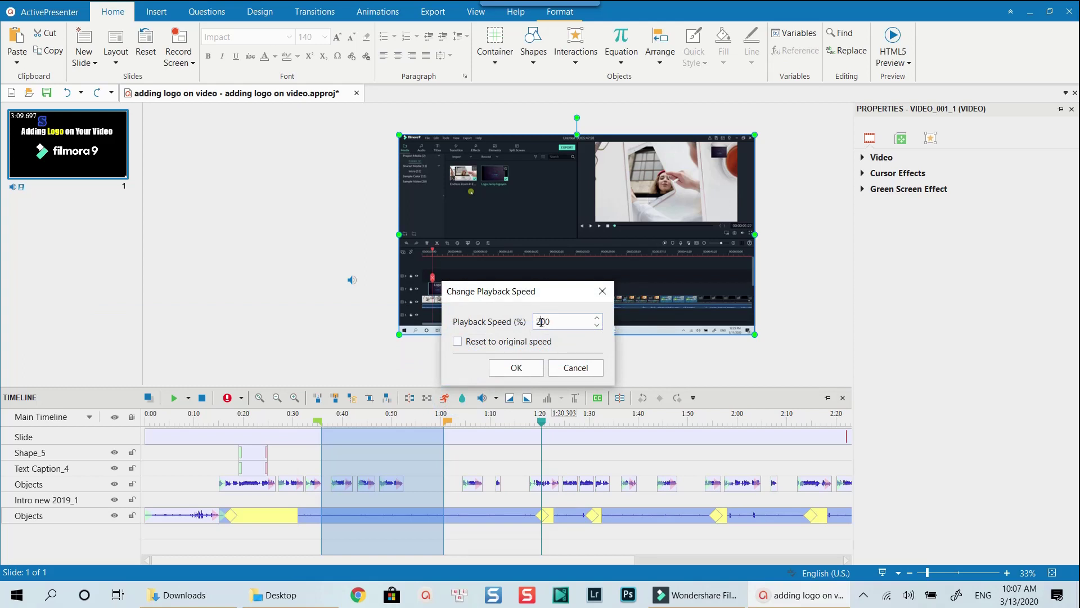
{"action": "left_click_drag", "start_coordinate": [541, 322], "coordinate": [522, 336]}
{"action": "left_click", "coordinate": [513, 367]}
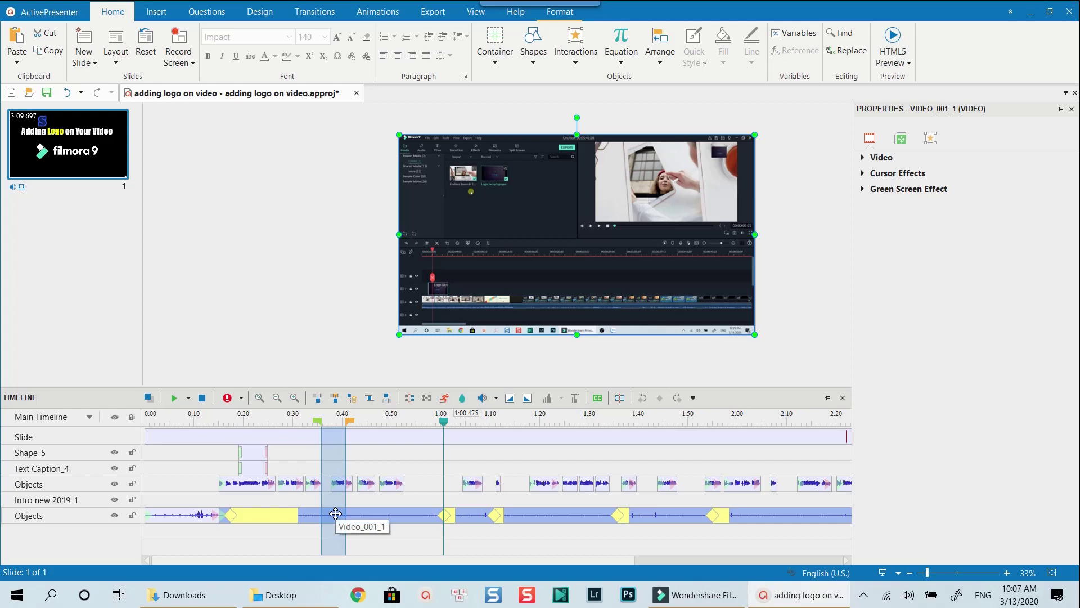
Step: Reset the marked range back to its original playback speed
{"action": "left_click", "coordinate": [444, 398]}
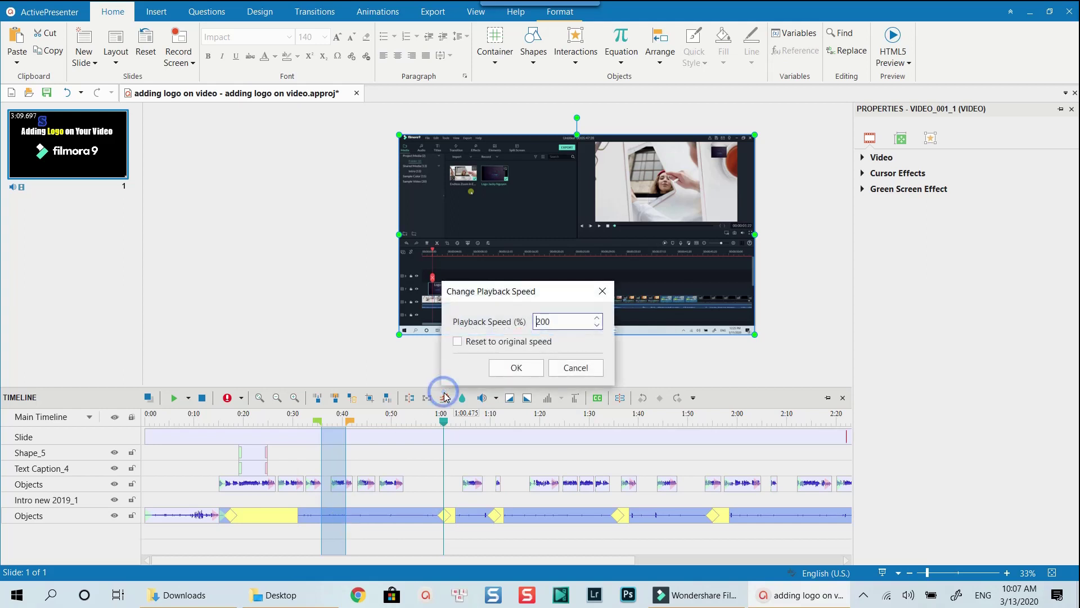
{"action": "left_click", "coordinate": [457, 341]}
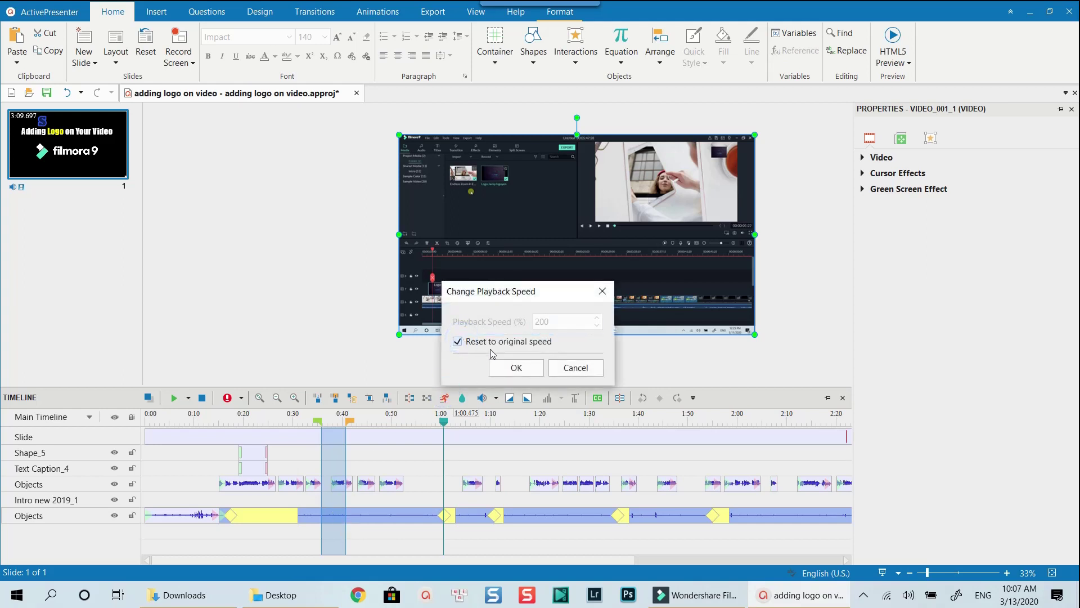
{"action": "left_click", "coordinate": [522, 368]}
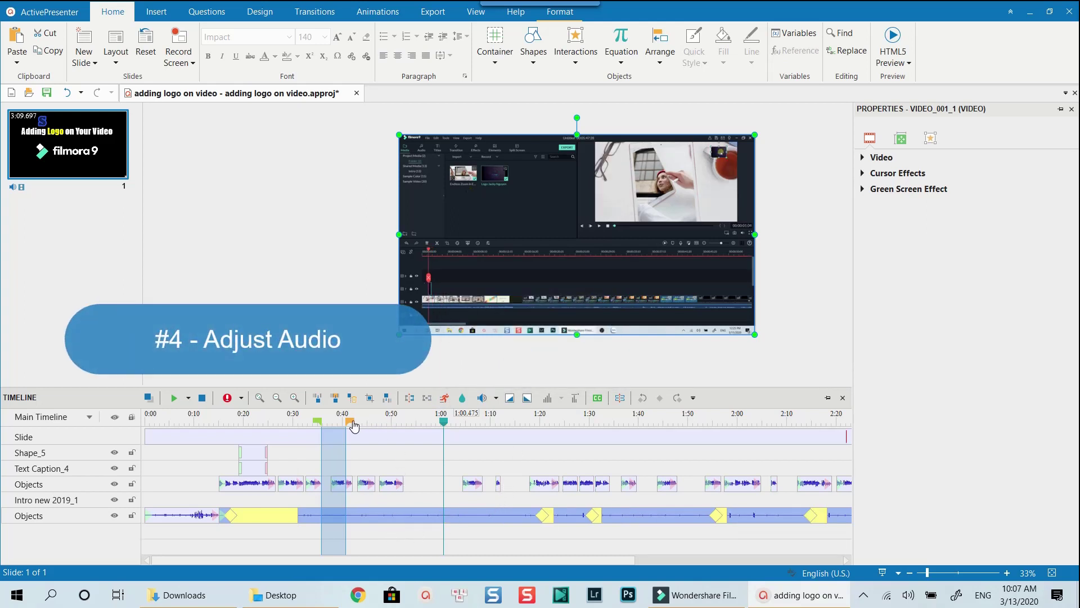
Step: Extend the marked range end to 1:00 and lower that range's volume to 78%
{"action": "left_click_drag", "start_coordinate": [354, 426], "coordinate": [376, 424]}
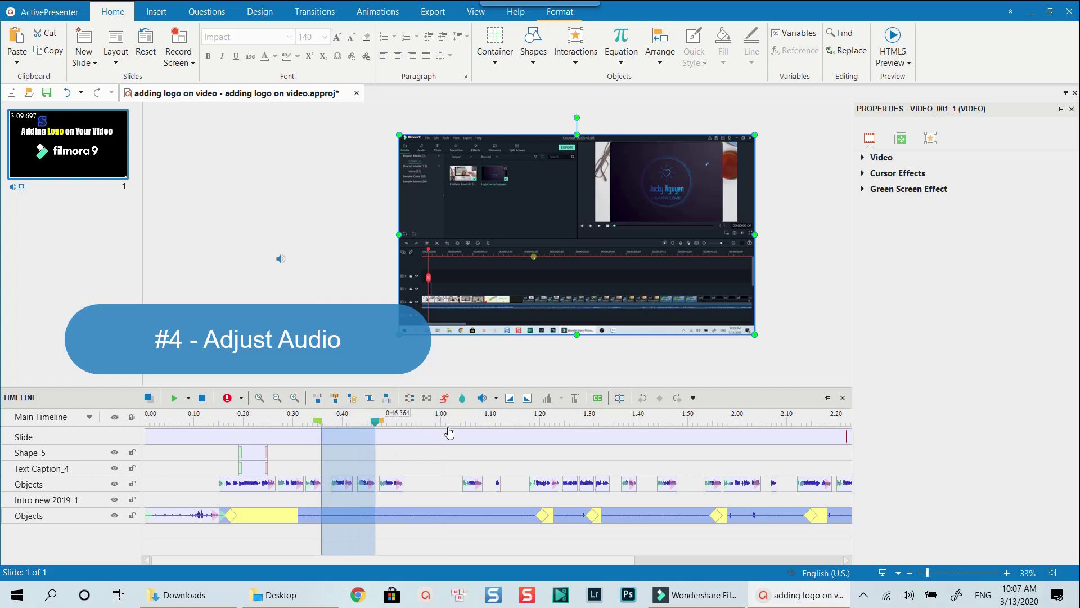
{"action": "left_click_drag", "start_coordinate": [449, 432], "coordinate": [448, 429]}
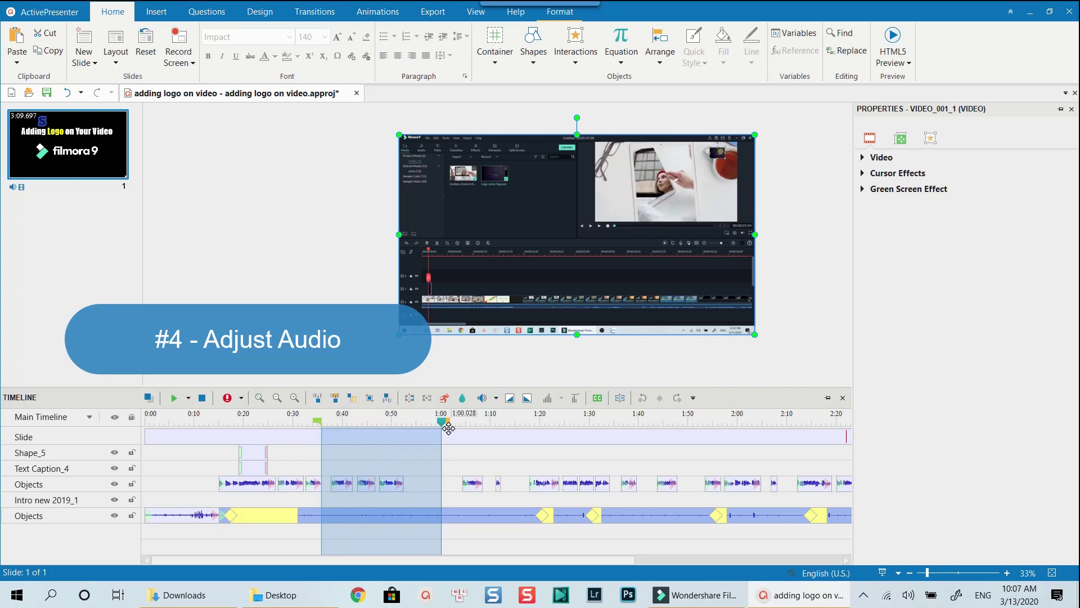
{"action": "left_click", "coordinate": [483, 399]}
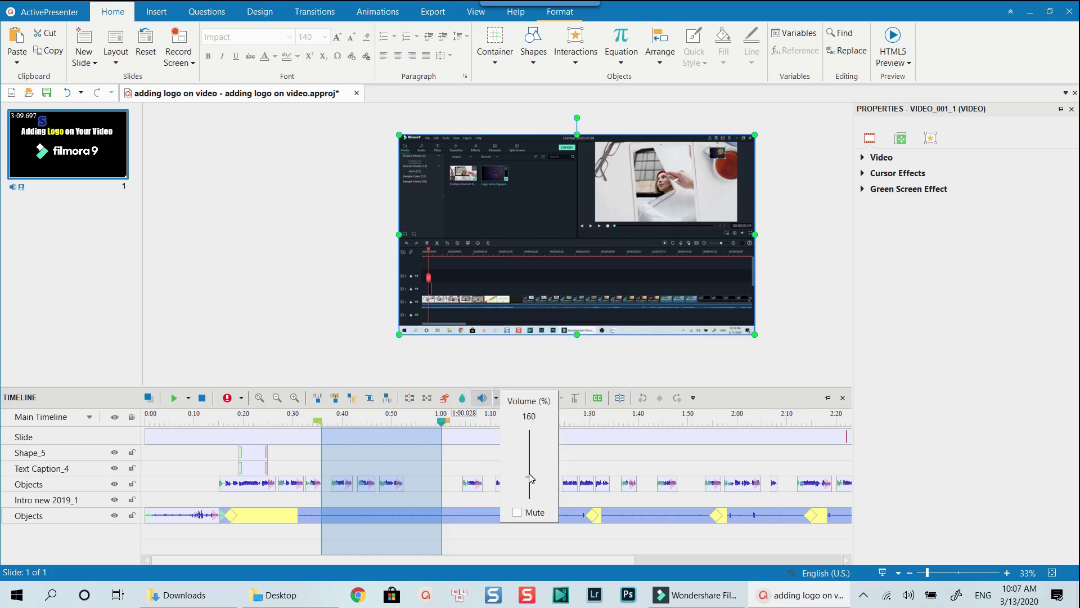
{"action": "left_click_drag", "start_coordinate": [531, 485], "coordinate": [534, 476]}
{"action": "left_click", "coordinate": [476, 545]}
Step: Insert a blur area on the recording with Blurriness 30 and an Ellipse mask type
{"action": "left_click", "coordinate": [474, 537]}
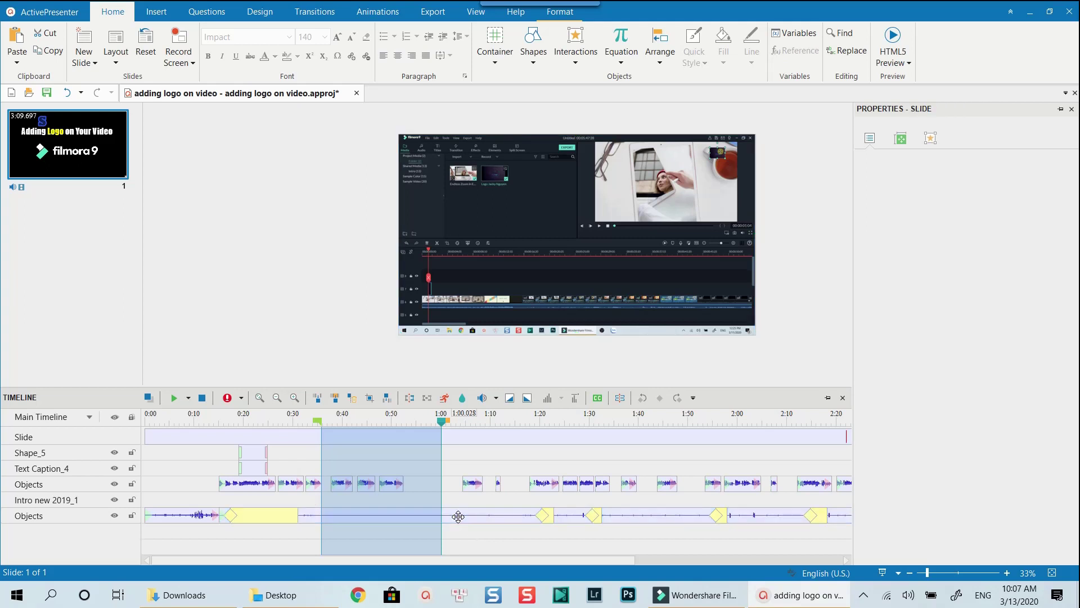
{"action": "left_click", "coordinate": [459, 516]}
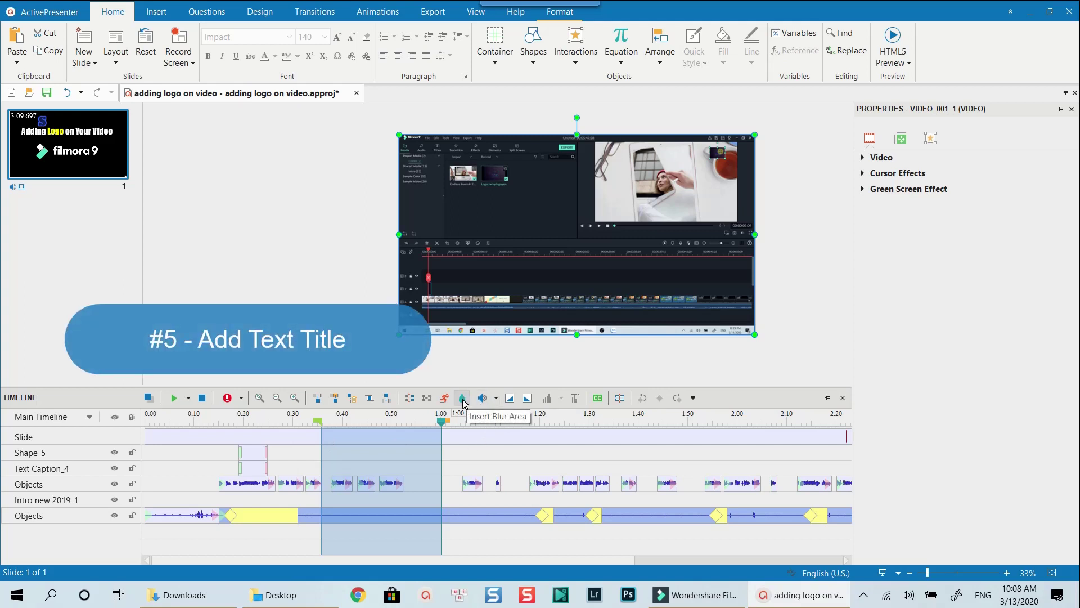
{"action": "left_click", "coordinate": [463, 399]}
{"action": "type", "text": "30"}
{"action": "left_click", "coordinate": [1068, 394]}
{"action": "left_click", "coordinate": [1030, 419]}
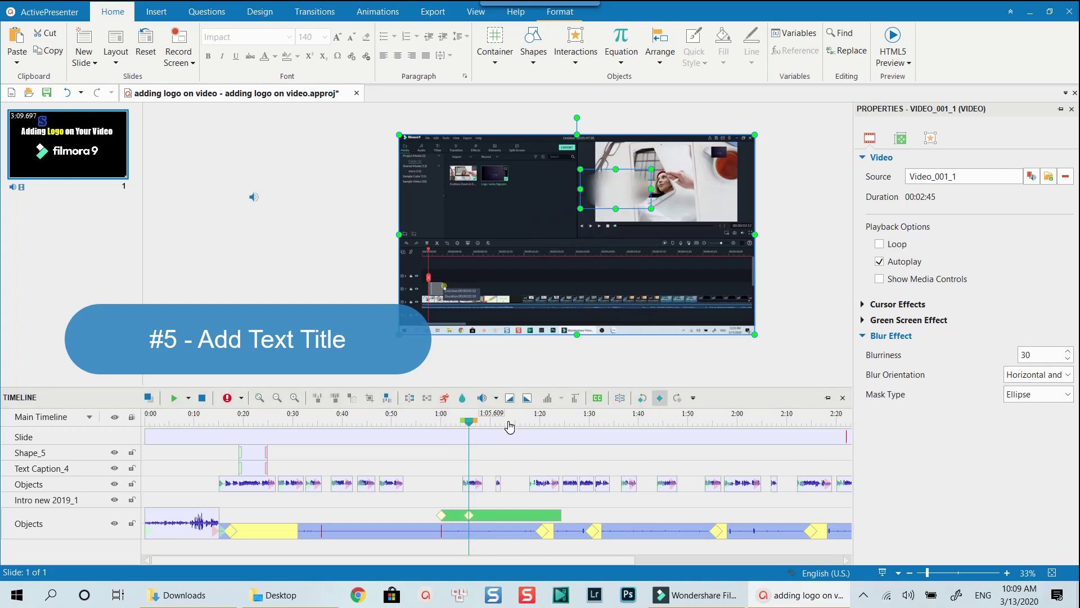
{"action": "left_click", "coordinate": [452, 437]}
{"action": "left_click", "coordinate": [247, 471]}
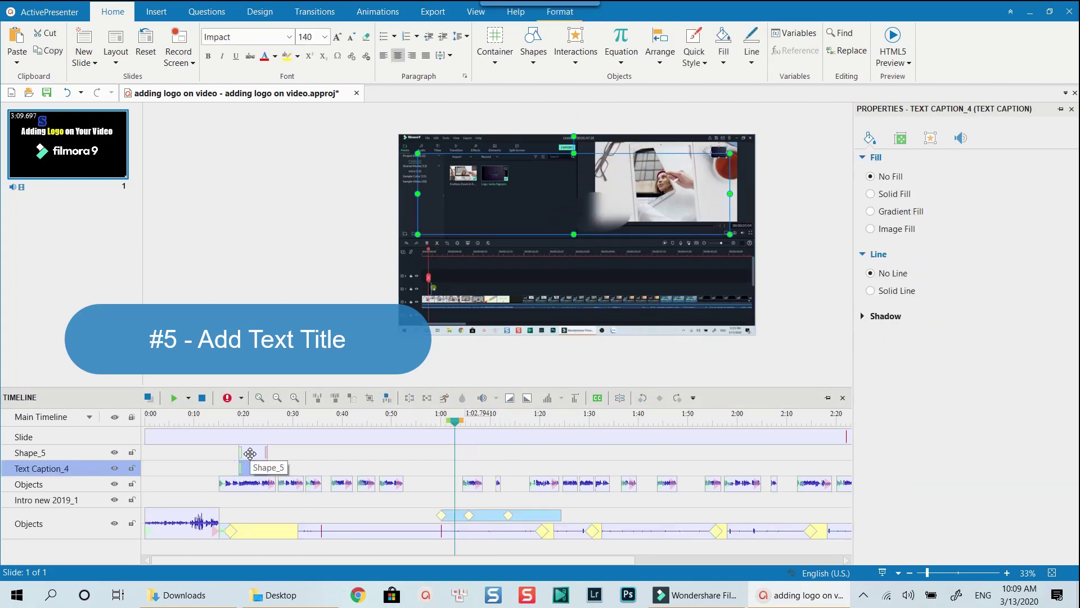
Step: Delete the Text Caption_4 title and Shape_5 Filmora logo from the timeline
{"action": "left_click", "coordinate": [248, 451], "text": "ctrl"}
{"action": "left_click", "coordinate": [248, 431]}
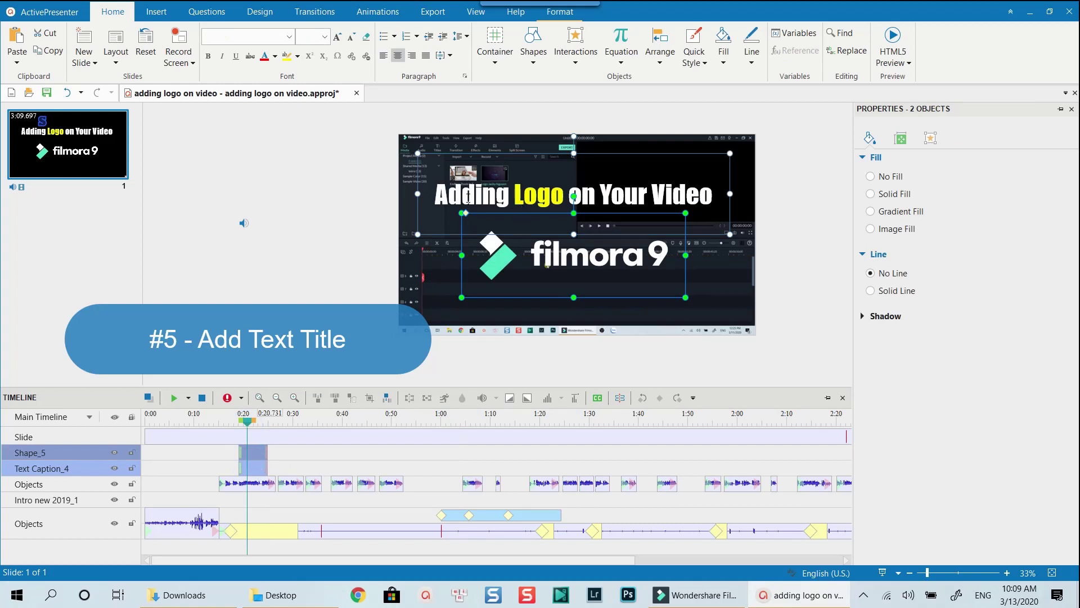
{"action": "left_click_drag", "start_coordinate": [248, 452], "coordinate": [249, 452]}
{"action": "left_click", "coordinate": [248, 452]}
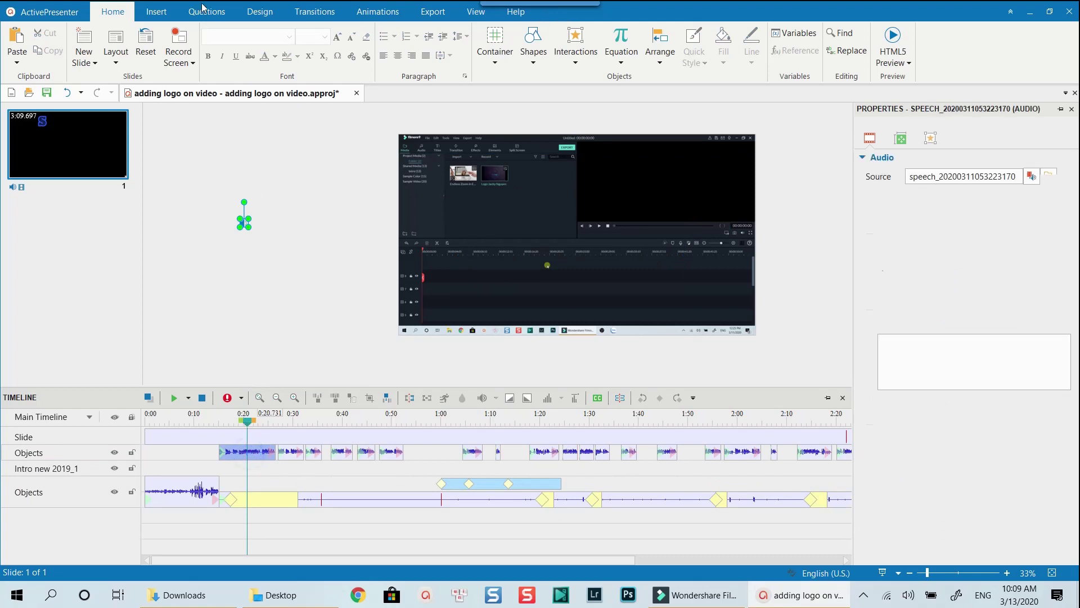
{"action": "left_click", "coordinate": [156, 12]}
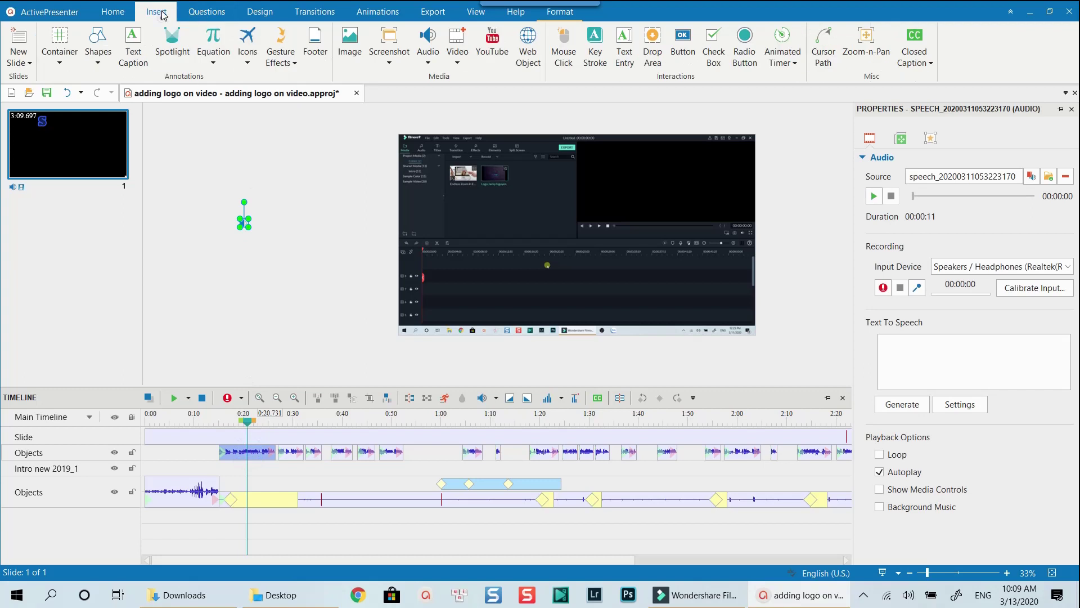
Step: Draw a new text caption at the upper right reading 'Adding Logo on Video'
{"action": "left_click", "coordinate": [133, 58]}
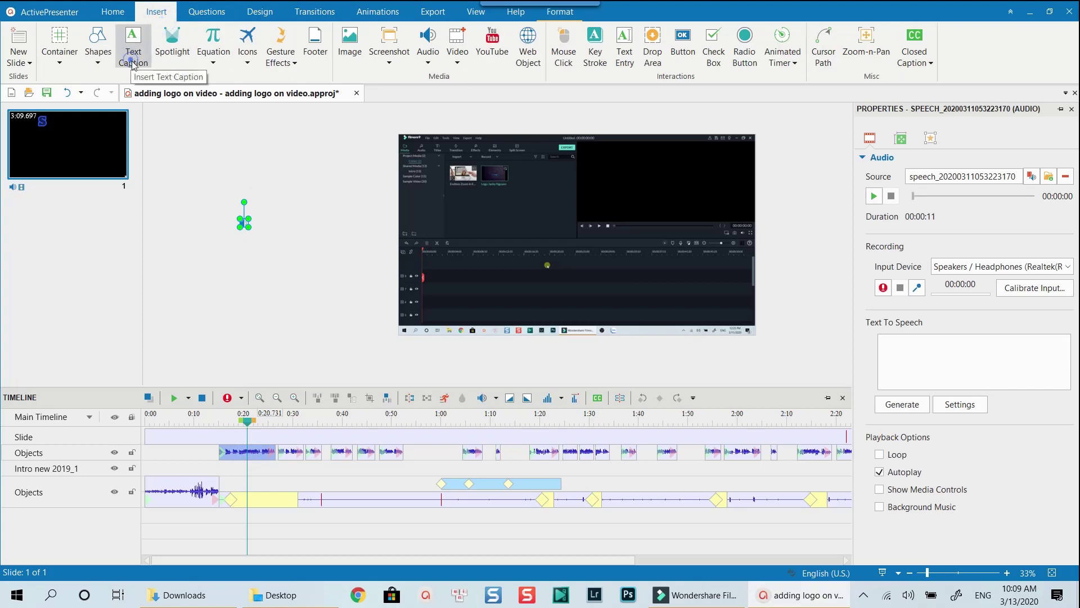
{"action": "left_click_drag", "start_coordinate": [444, 162], "coordinate": [720, 232]}
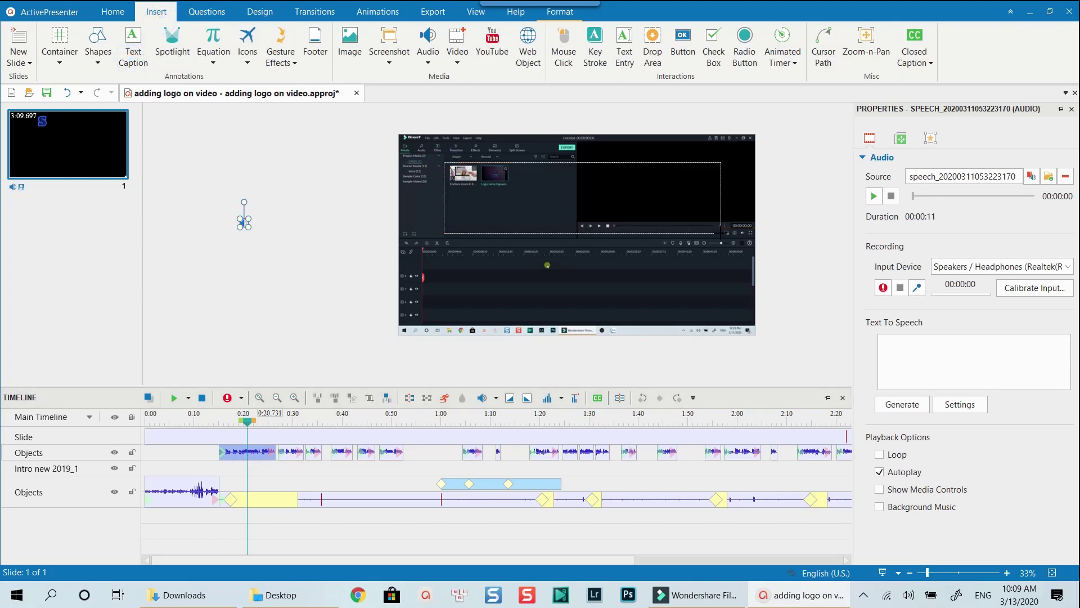
{"action": "double_click", "coordinate": [628, 216]}
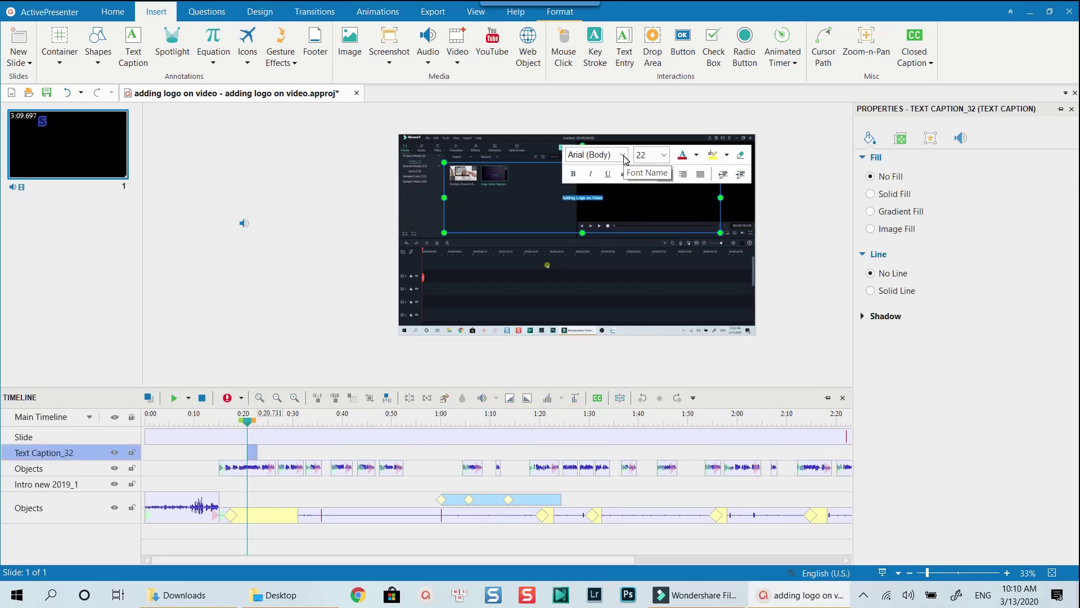
{"action": "type", "text": "Adding Logo on Video"}
{"action": "left_click", "coordinate": [569, 142]}
Step: Set the caption's font to Impact
{"action": "left_click", "coordinate": [567, 173]}
{"action": "key", "text": "ctrl+a"}
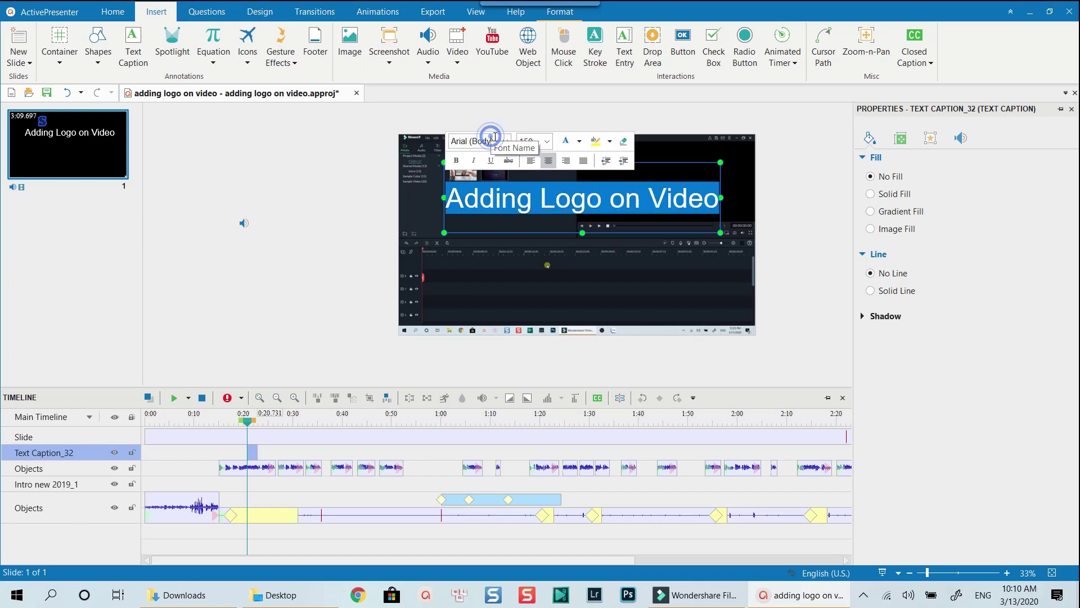
{"action": "type", "text": "Impact"}
{"action": "key", "text": "Return"}
{"action": "left_click", "coordinate": [547, 198]}
Step: Colour the word 'Logo' in the title yellow
{"action": "left_click_drag", "start_coordinate": [547, 198], "coordinate": [597, 191]}
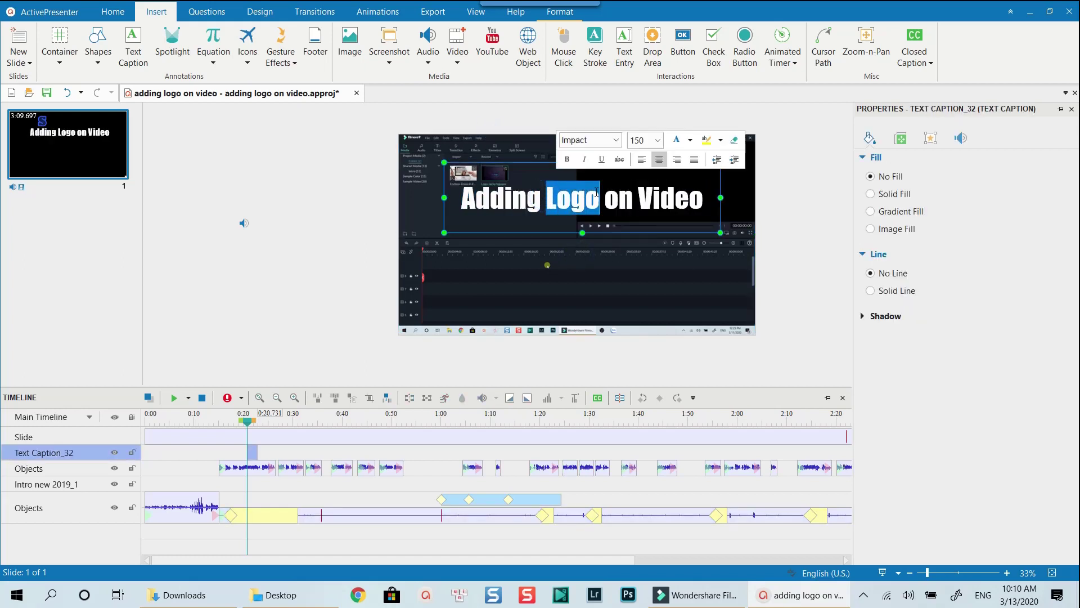
{"action": "left_click", "coordinate": [690, 140]}
{"action": "left_click", "coordinate": [732, 291]}
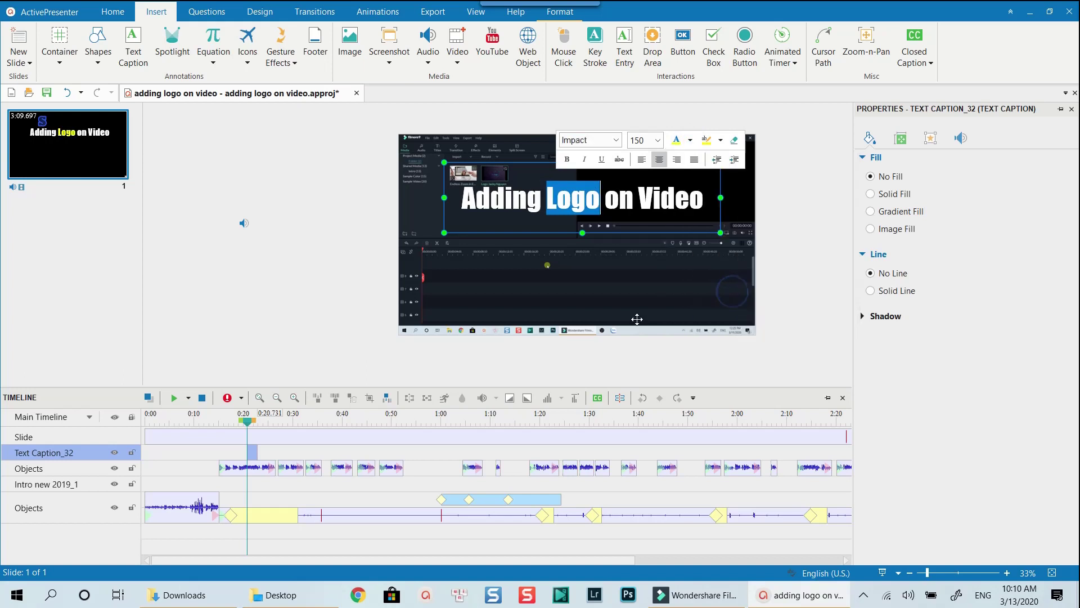
{"action": "left_click", "coordinate": [624, 294]}
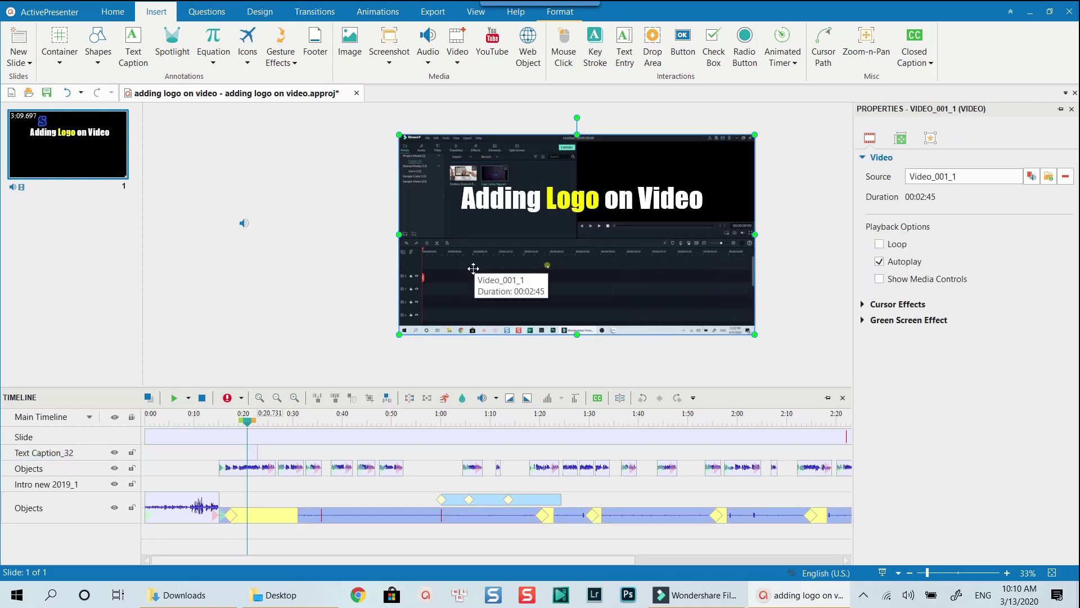
Step: Draw a rectangle shape over the video below the title
{"action": "left_click", "coordinate": [97, 61]}
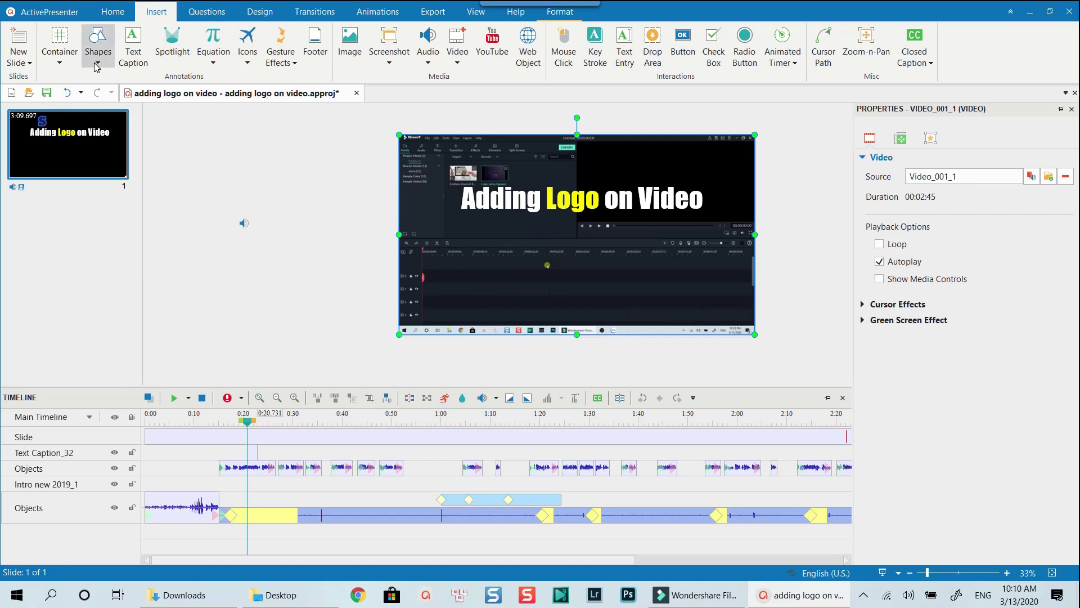
{"action": "left_click", "coordinate": [110, 97]}
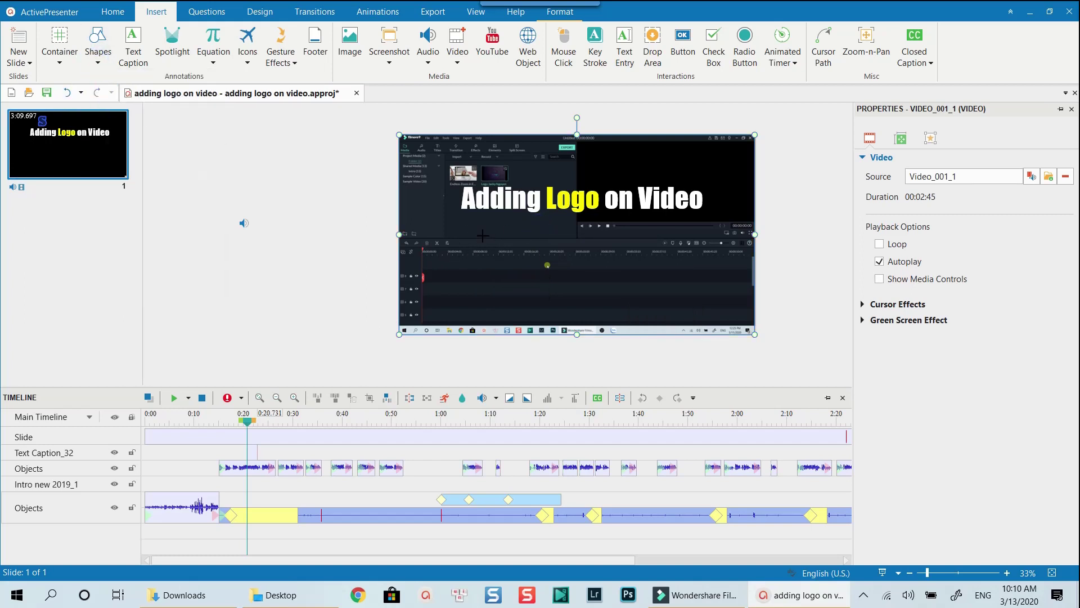
{"action": "left_click_drag", "start_coordinate": [482, 237], "coordinate": [684, 304]}
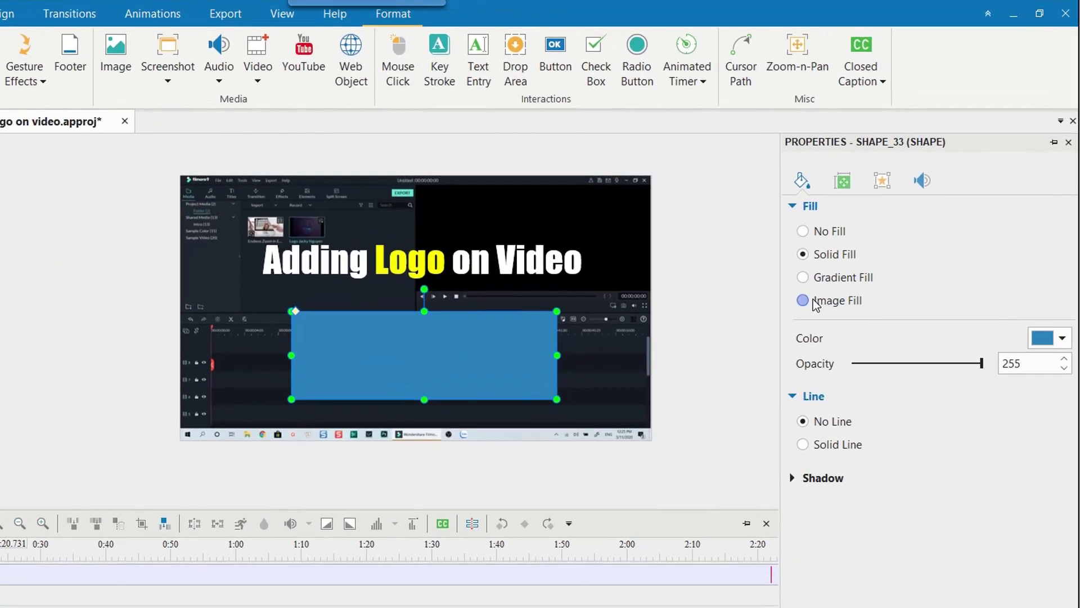
Step: Fill the rectangle with horizontal_for_black_background.png from the Filmora Marketing Kits folder
{"action": "left_click", "coordinate": [803, 300]}
{"action": "left_click", "coordinate": [1034, 338]}
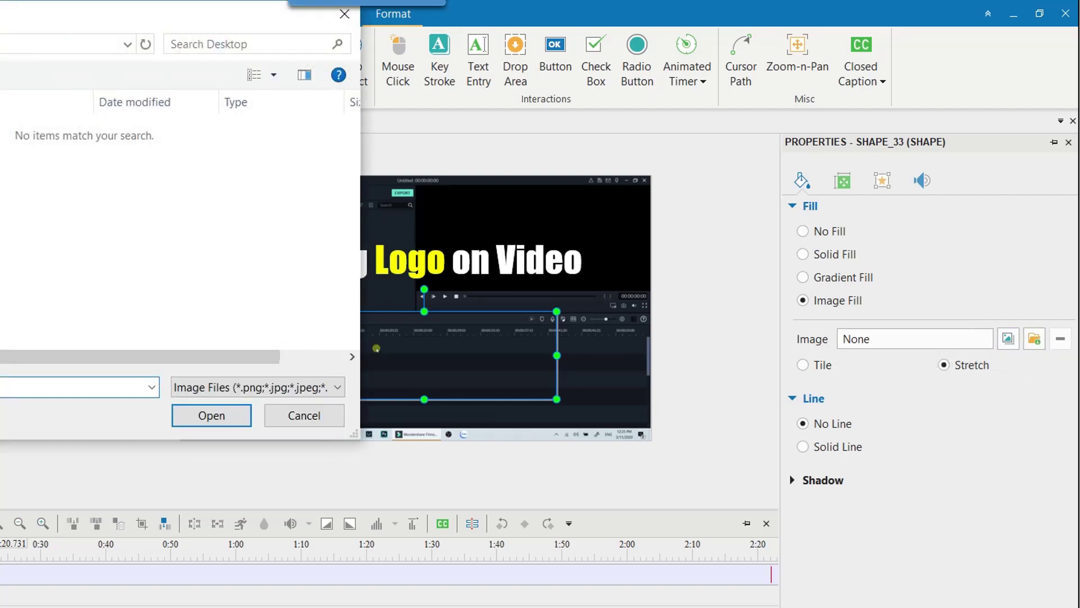
{"action": "left_click", "coordinate": [66, 235]}
{"action": "double_click", "coordinate": [237, 229]}
{"action": "double_click", "coordinate": [253, 110]}
{"action": "left_click", "coordinate": [404, 141]}
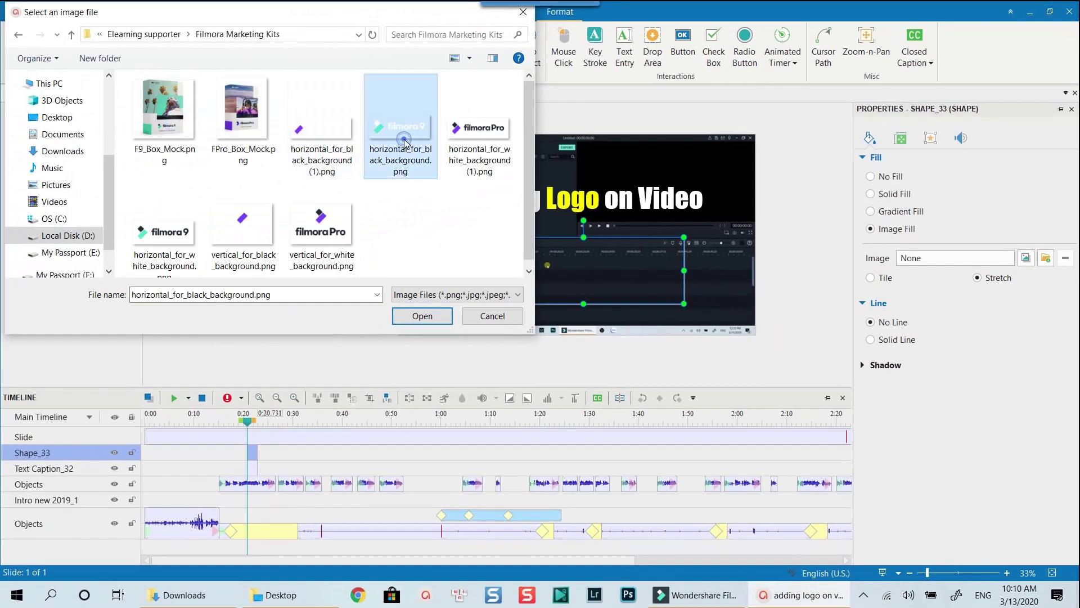
{"action": "double_click", "coordinate": [404, 140]}
Step: Deselect the logo shape and select the title caption on the timeline
{"action": "left_click", "coordinate": [300, 471]}
{"action": "scroll", "coordinate": [248, 472], "scroll_direction": "up", "scroll_amount": 5}
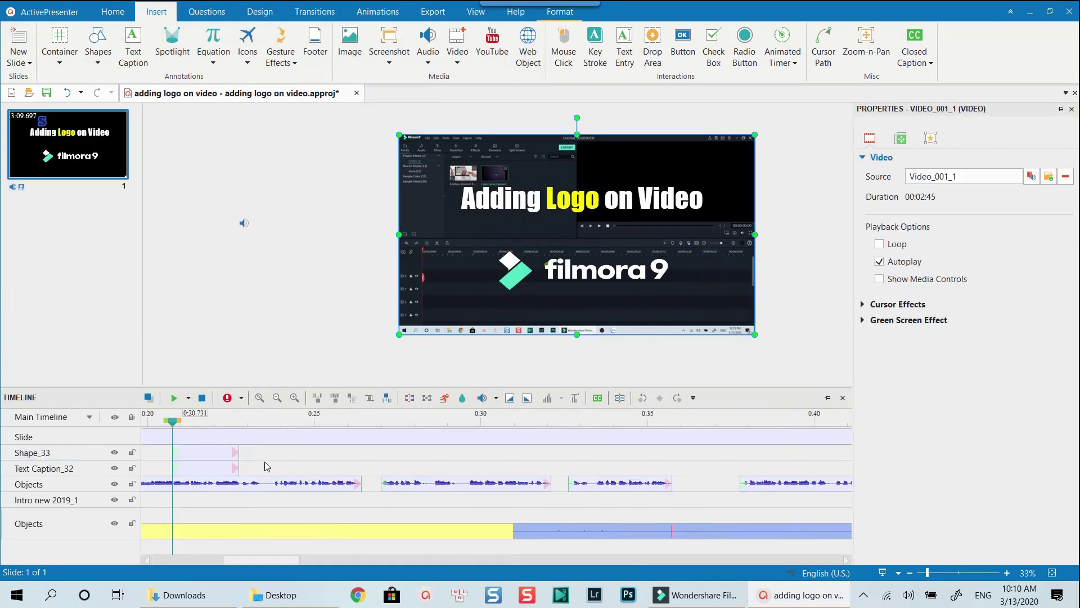
{"action": "left_click", "coordinate": [209, 465]}
Step: Make the title and logo span the timeline from 0:16.6 to about 0:25
{"action": "left_click", "coordinate": [207, 454], "text": "ctrl"}
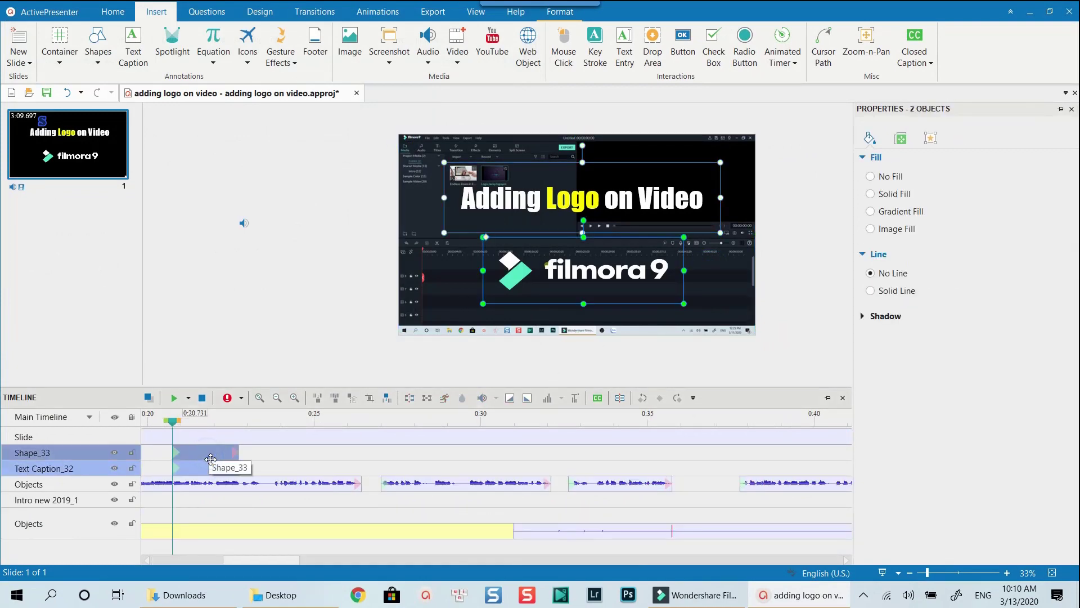
{"action": "scroll", "coordinate": [210, 466], "scroll_direction": "down", "scroll_amount": 4}
{"action": "left_click_drag", "start_coordinate": [217, 459], "coordinate": [174, 460]}
{"action": "left_click_drag", "start_coordinate": [245, 460], "coordinate": [268, 459]}
Step: Give the title and logo Grow & Turn entrance and exit effects
{"action": "left_click", "coordinate": [378, 12]}
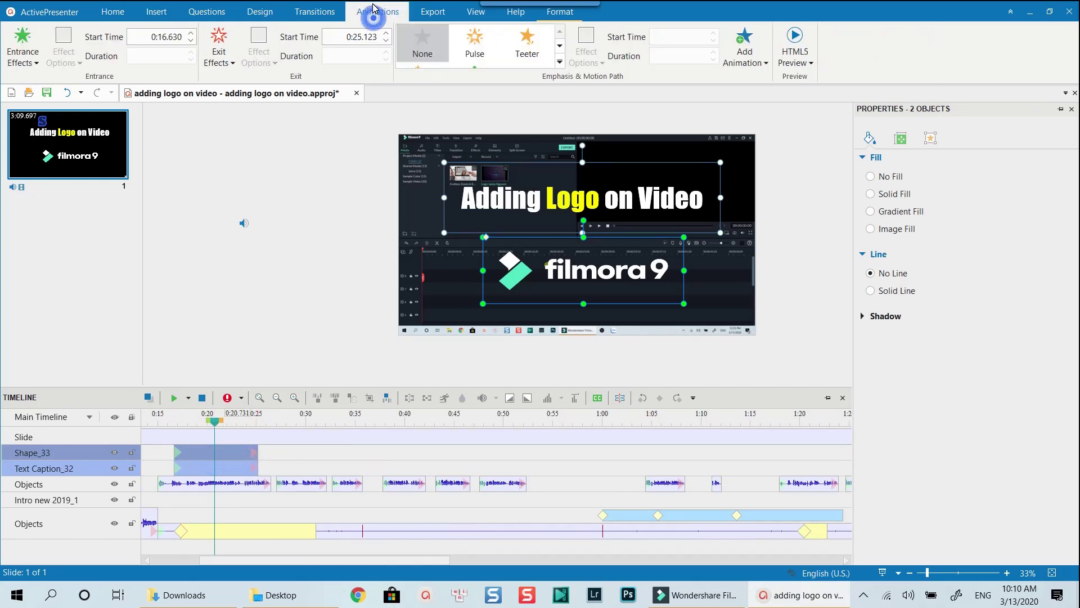
{"action": "left_click", "coordinate": [22, 54]}
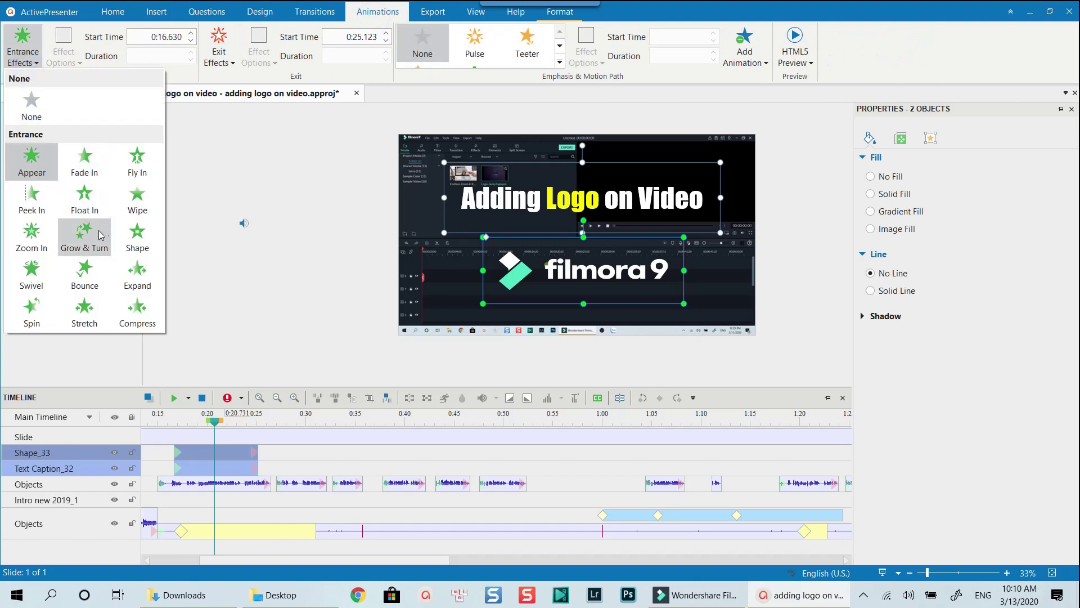
{"action": "left_click", "coordinate": [77, 246]}
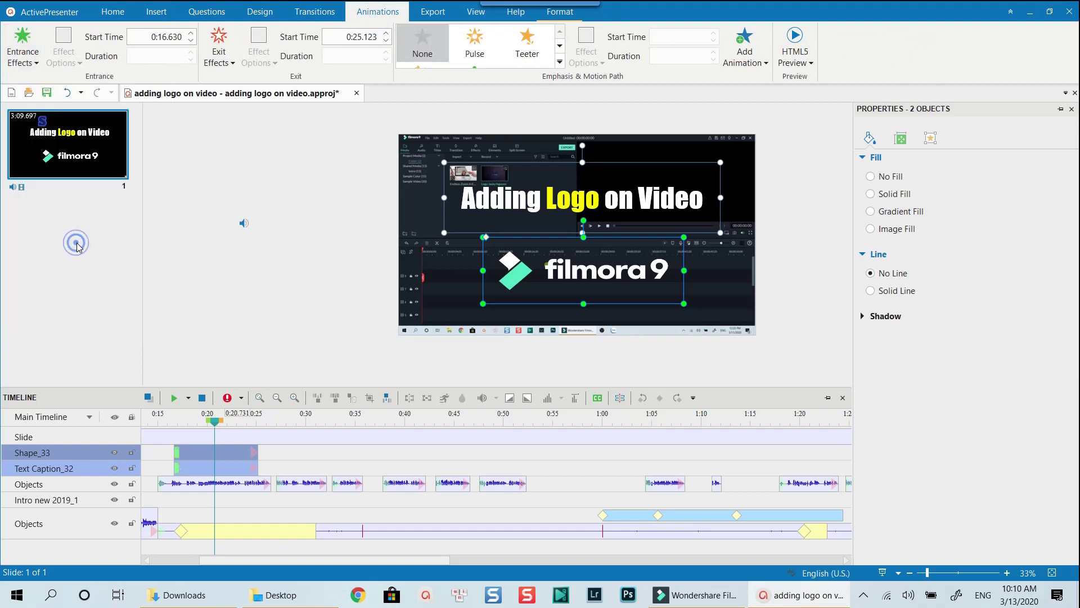
{"action": "left_click", "coordinate": [221, 61]}
{"action": "left_click", "coordinate": [287, 238]}
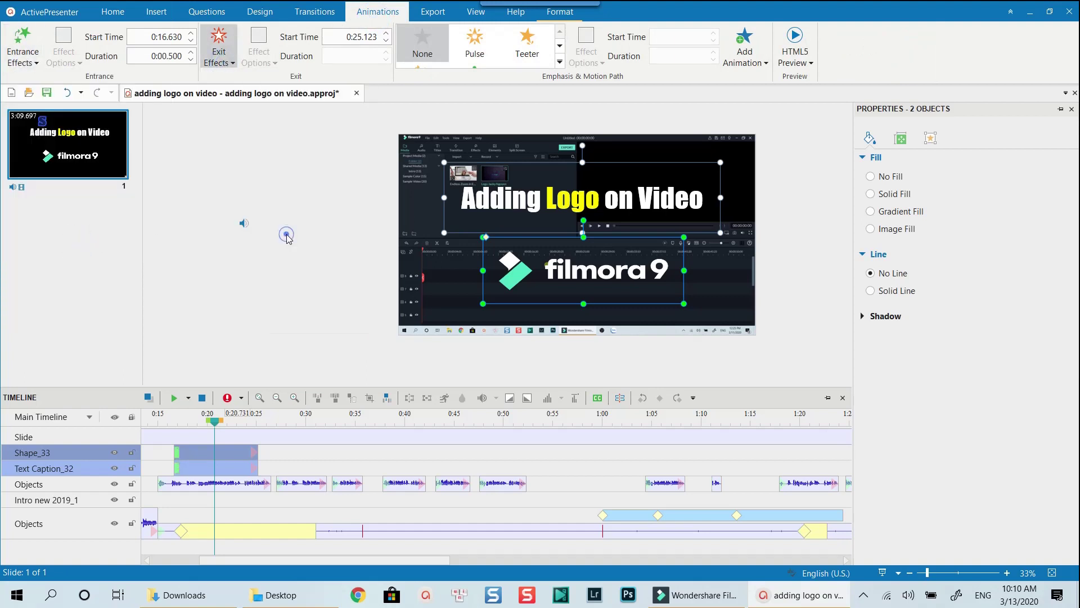
{"action": "left_click", "coordinate": [162, 426]}
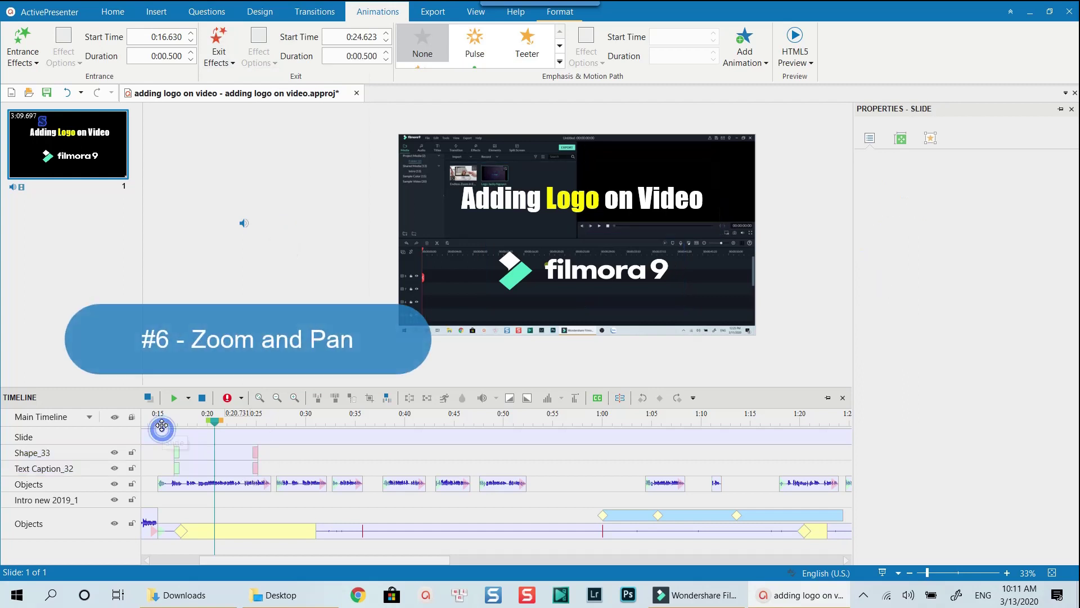
Step: Add a zoom-n-pan at 0:21.585 scaled to 182, lasting about two seconds
{"action": "left_click", "coordinate": [224, 429]}
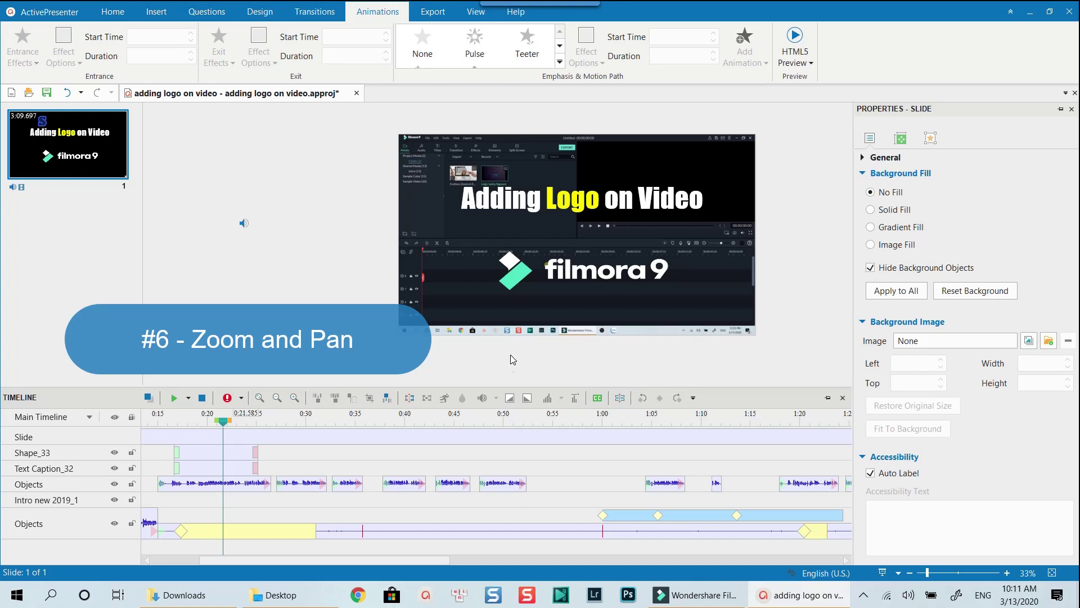
{"action": "left_click", "coordinate": [290, 531]}
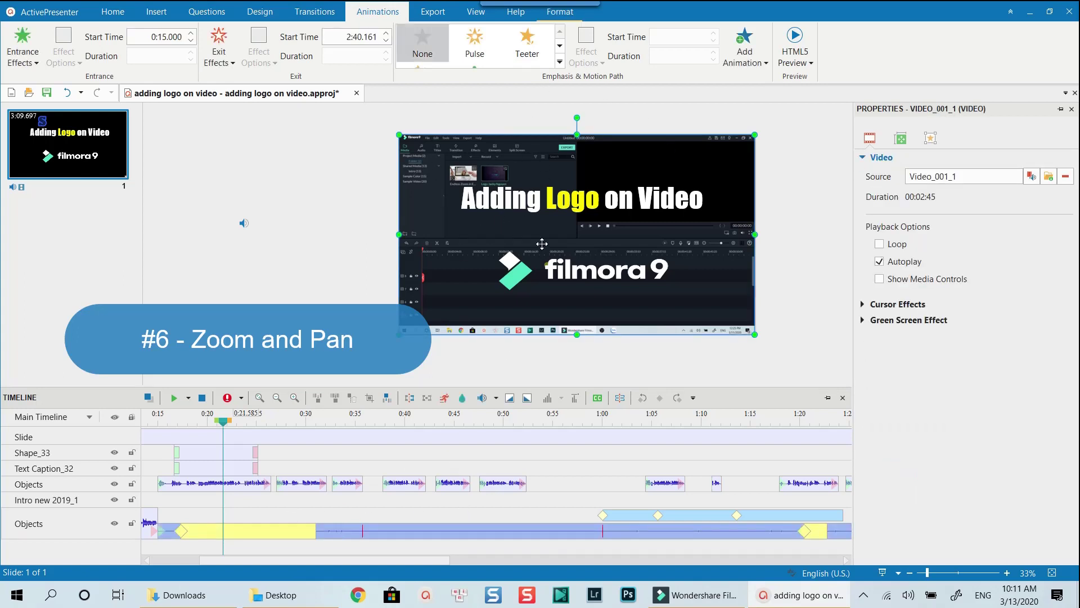
{"action": "left_click", "coordinate": [157, 11]}
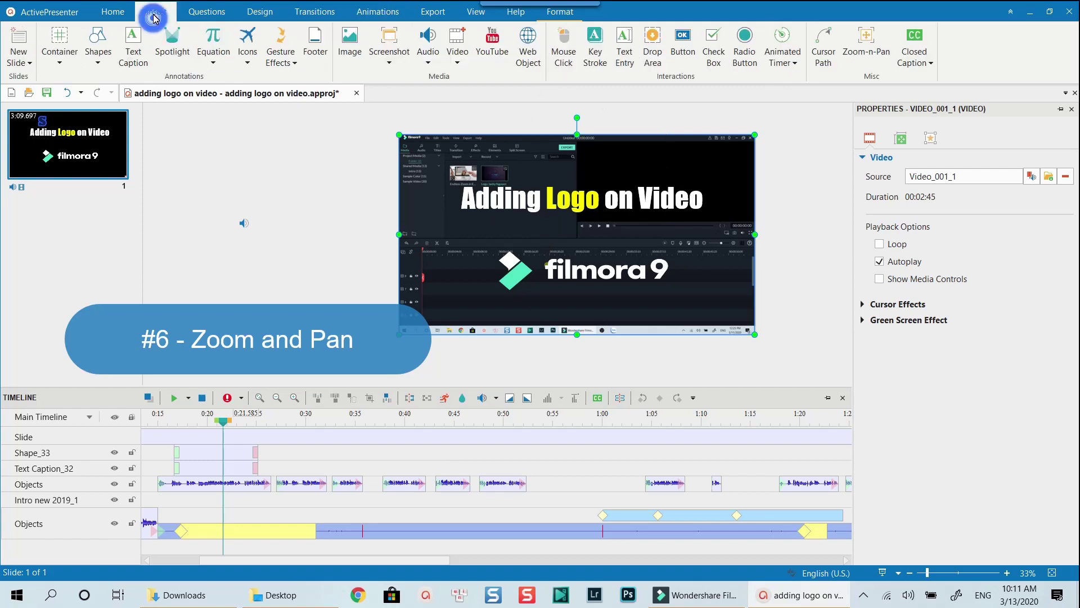
{"action": "left_click", "coordinate": [866, 45]}
{"action": "left_click_drag", "start_coordinate": [575, 232], "coordinate": [594, 245]}
{"action": "left_click_drag", "start_coordinate": [234, 451], "coordinate": [244, 452]}
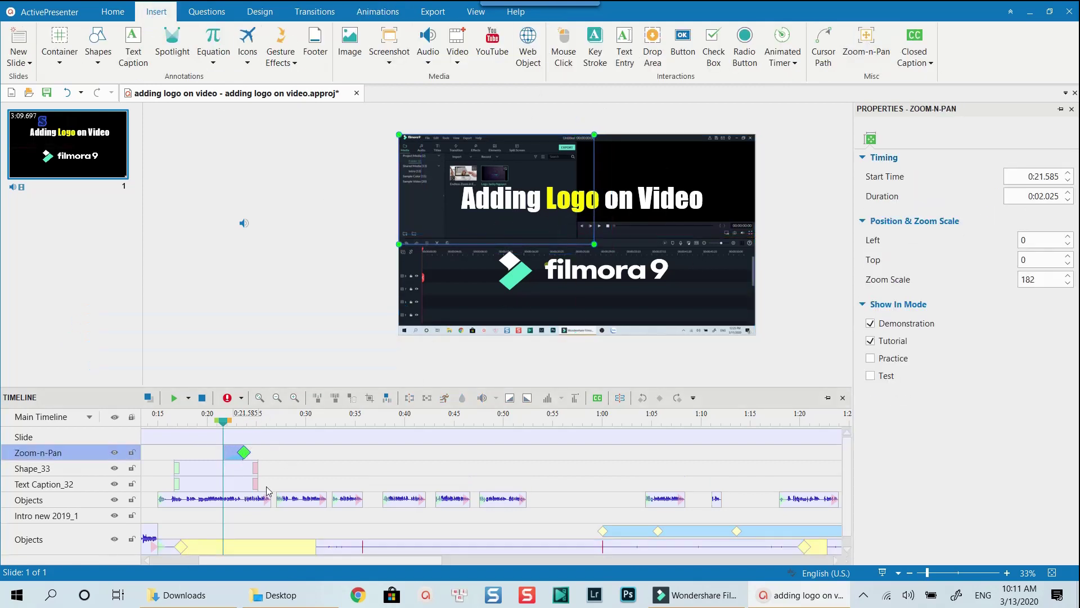
{"action": "left_click", "coordinate": [235, 419]}
Step: Add zoom-n-pans at 0:28.818 and 0:34.912, the last returning to the full frame
{"action": "left_click", "coordinate": [294, 419]}
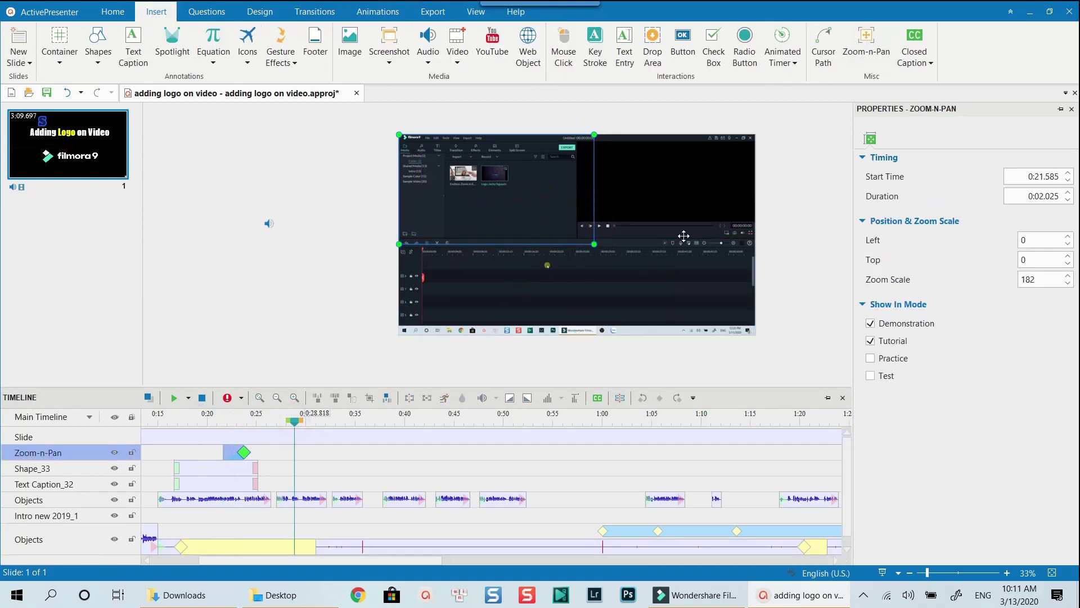
{"action": "left_click", "coordinate": [866, 42]}
{"action": "left_click_drag", "start_coordinate": [575, 227], "coordinate": [752, 227]}
{"action": "left_click", "coordinate": [354, 420]}
{"action": "left_click", "coordinate": [867, 45]}
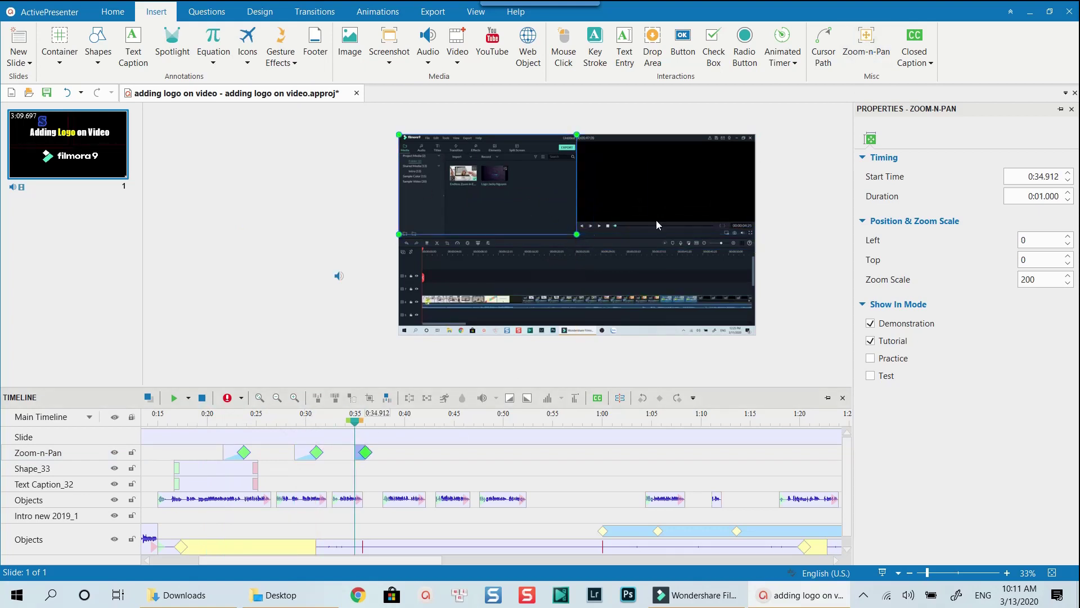
{"action": "left_click_drag", "start_coordinate": [577, 235], "coordinate": [787, 340]}
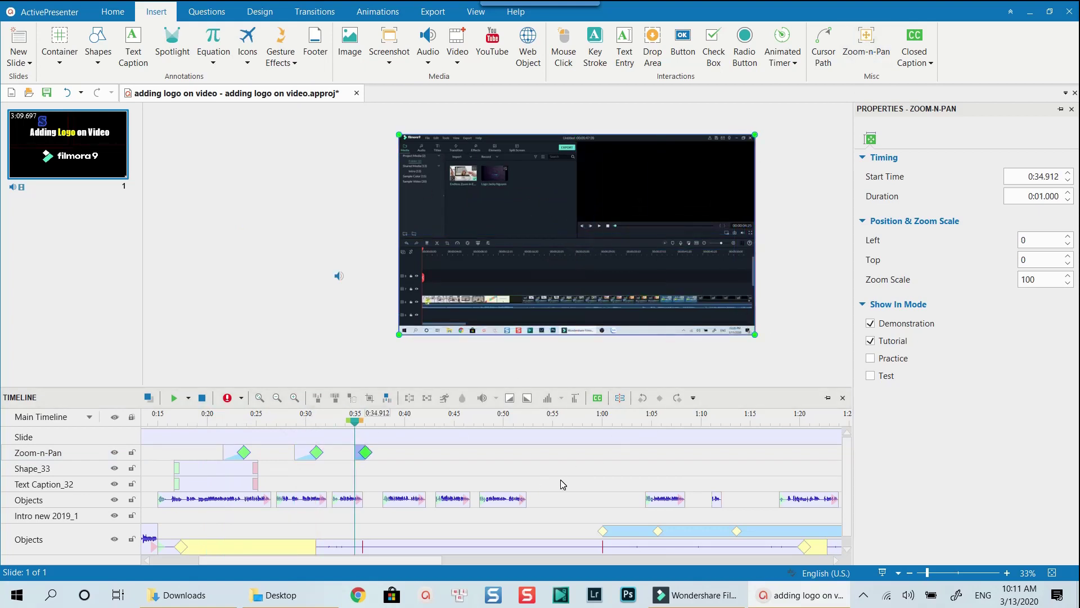
{"action": "left_click", "coordinate": [503, 468]}
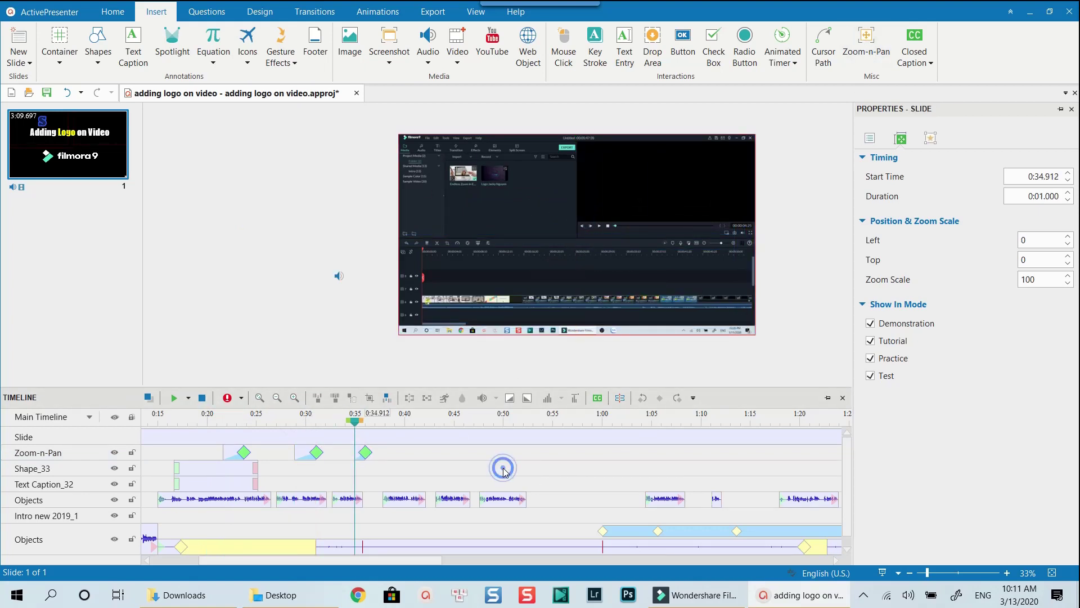
{"action": "left_click", "coordinate": [208, 417]}
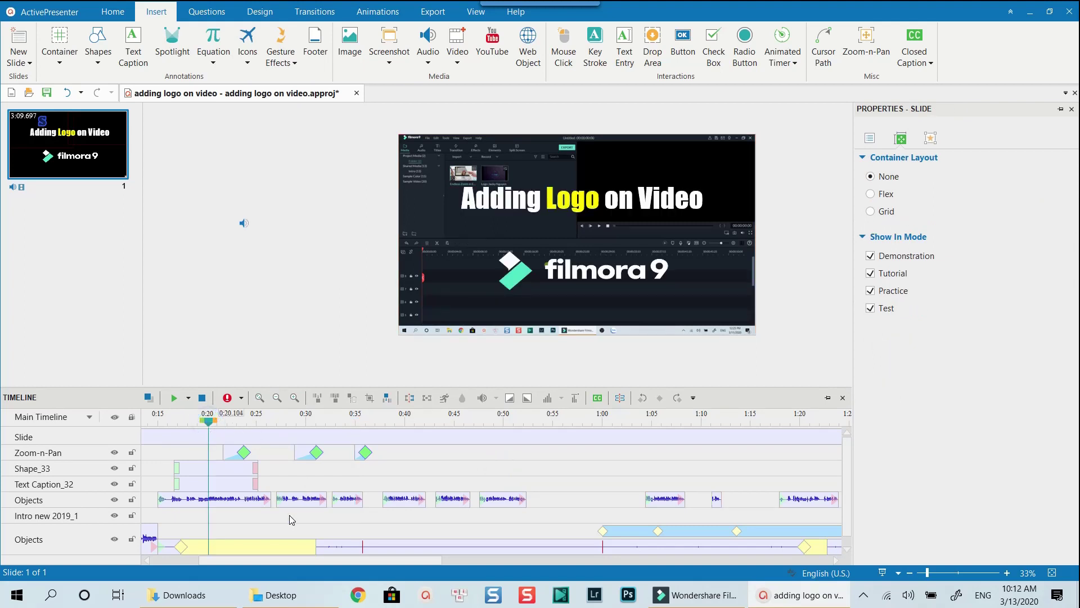
{"action": "key", "text": "space"}
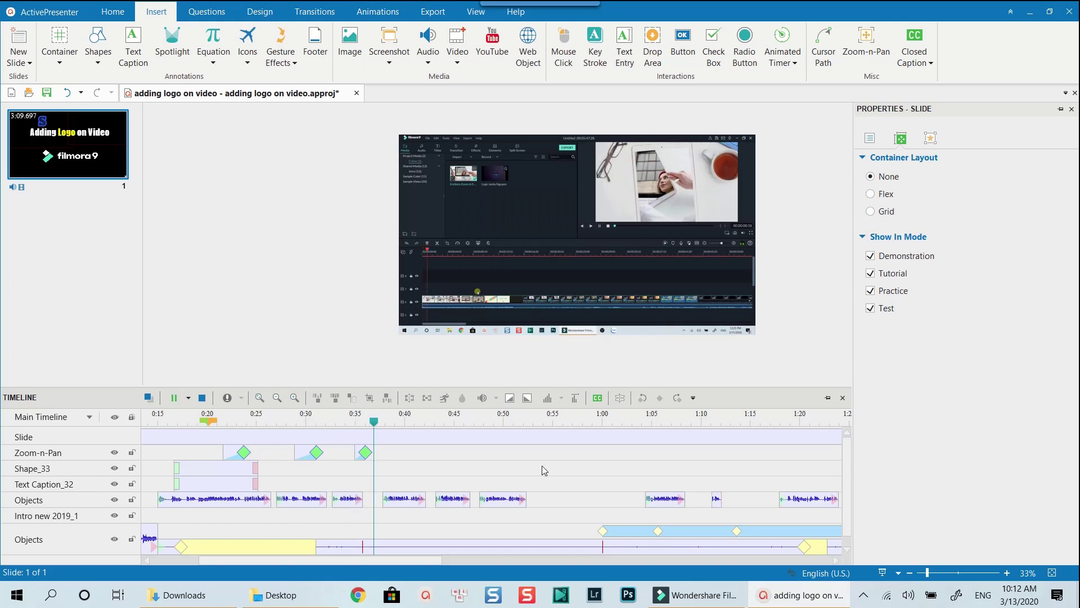
{"action": "left_click", "coordinate": [465, 456]}
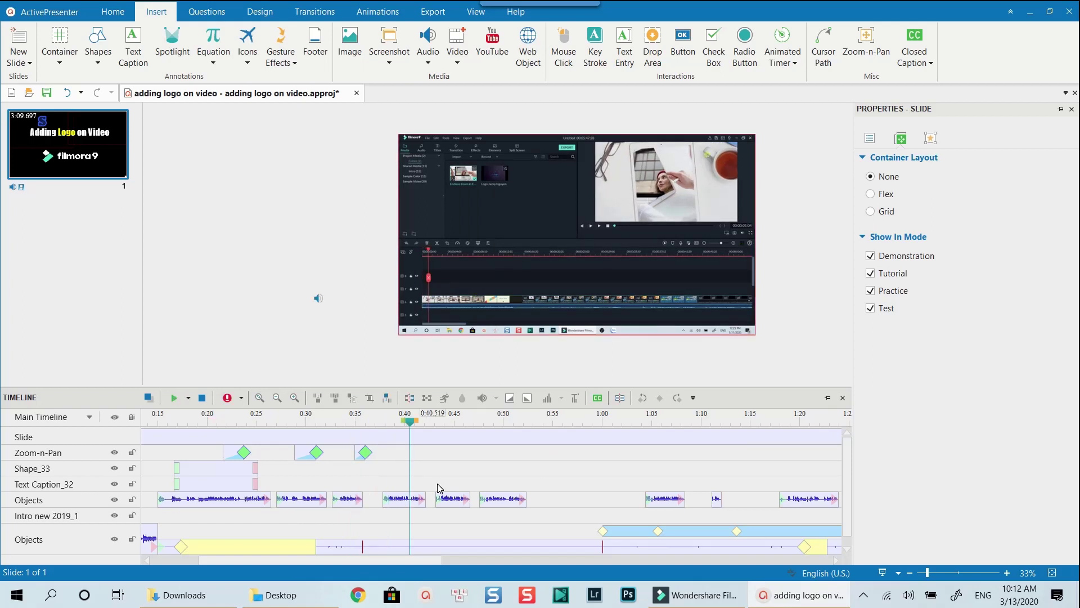
{"action": "scroll", "coordinate": [377, 493], "scroll_direction": "down", "scroll_amount": 1}
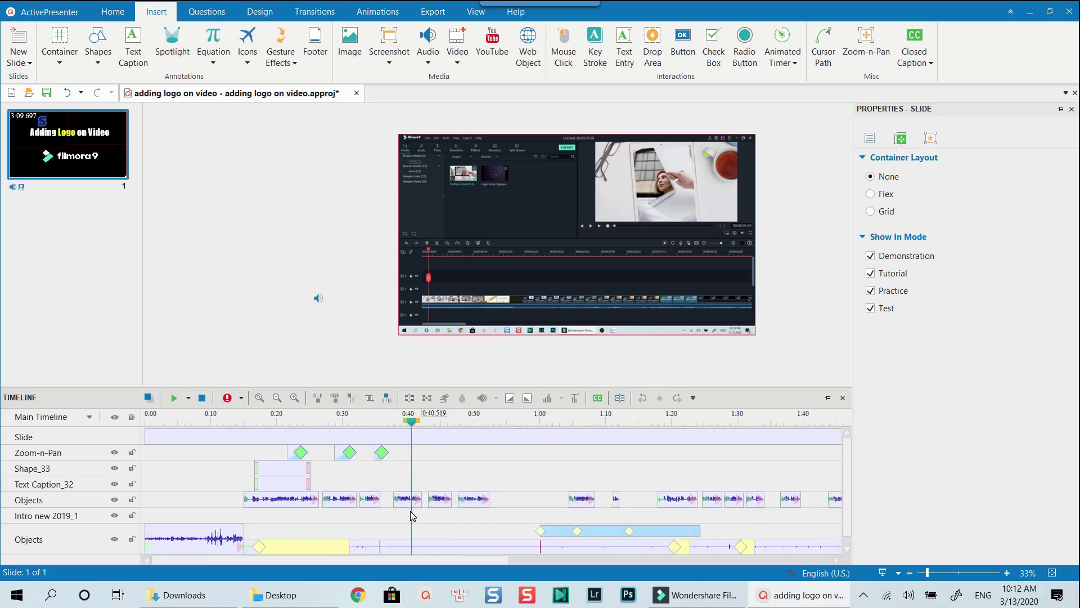